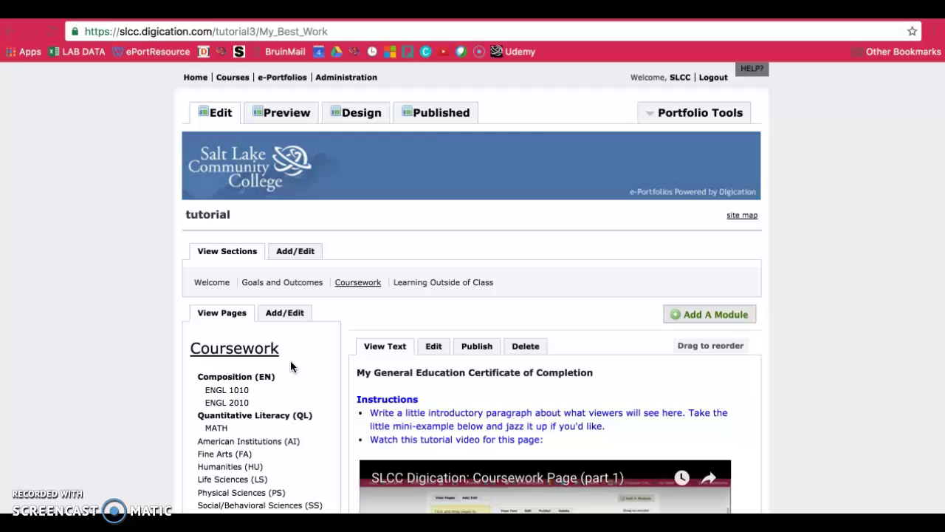
Open the Humanities (HU) coursework page and review its modules from the course heading down to the reflection.
{"action": "scroll", "coordinate": [244, 469], "scroll_direction": "down", "scroll_amount": 2}
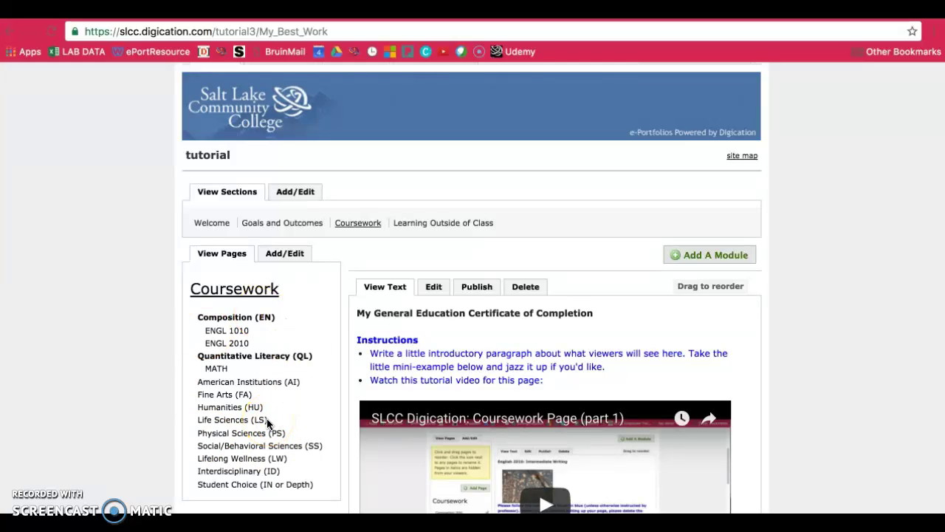
{"action": "left_click", "coordinate": [232, 408]}
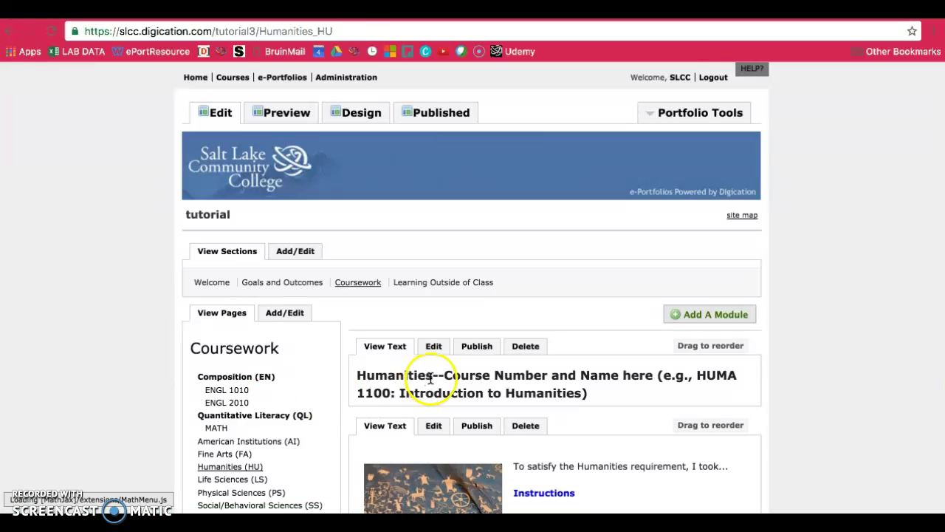
{"action": "scroll", "coordinate": [431, 377], "scroll_direction": "down", "scroll_amount": 5}
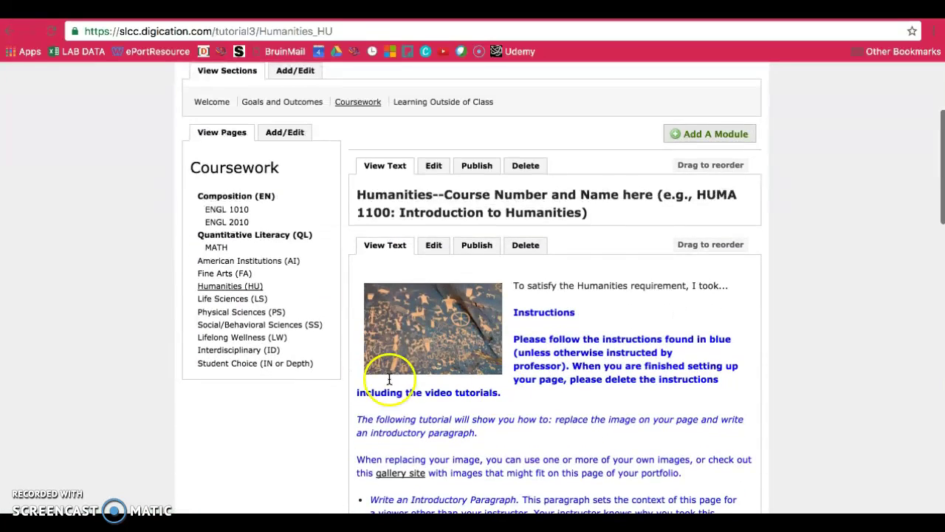
{"action": "scroll", "coordinate": [619, 367], "scroll_direction": "down", "scroll_amount": 7}
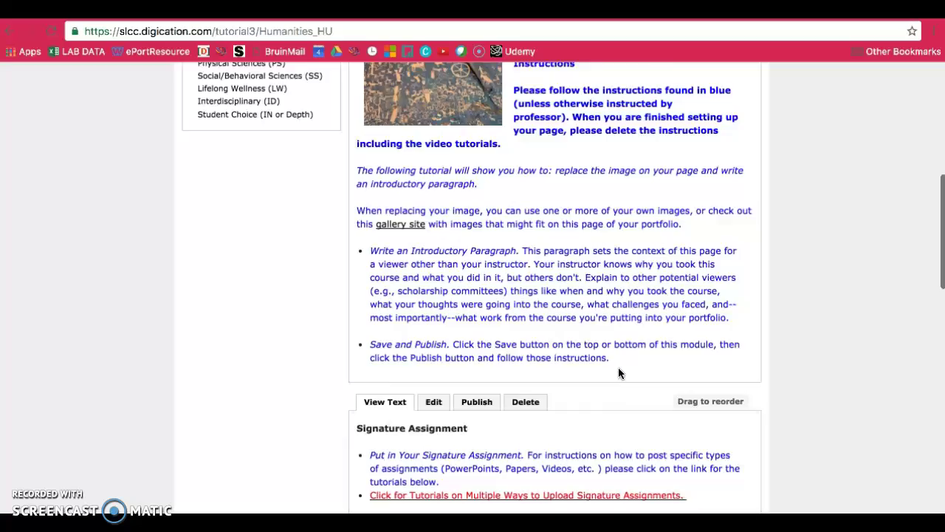
{"action": "scroll", "coordinate": [618, 367], "scroll_direction": "down", "scroll_amount": 12}
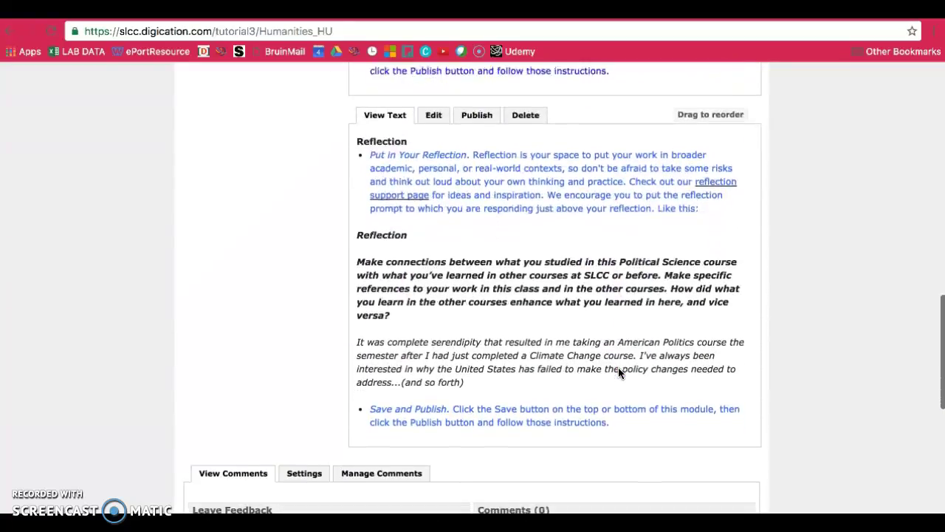
{"action": "scroll", "coordinate": [618, 367], "scroll_direction": "up", "scroll_amount": 20}
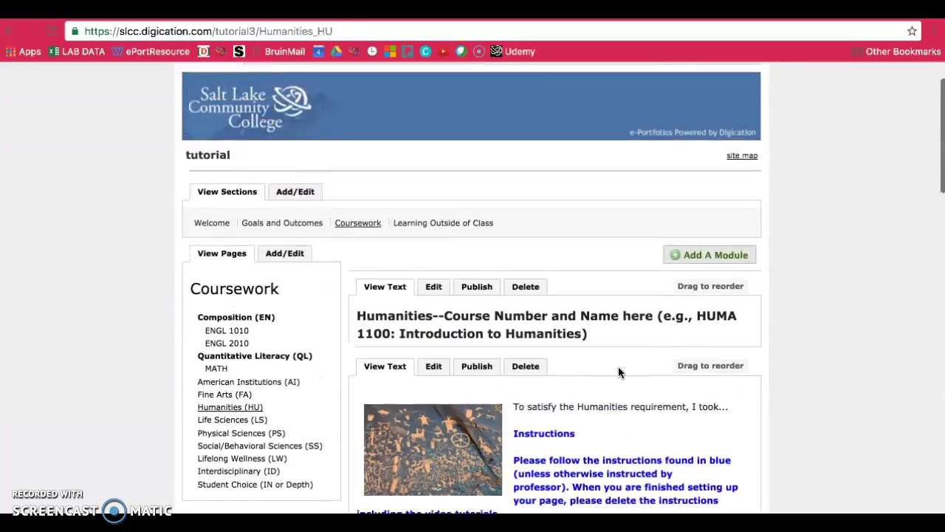
{"action": "scroll", "coordinate": [618, 366], "scroll_direction": "up", "scroll_amount": 2}
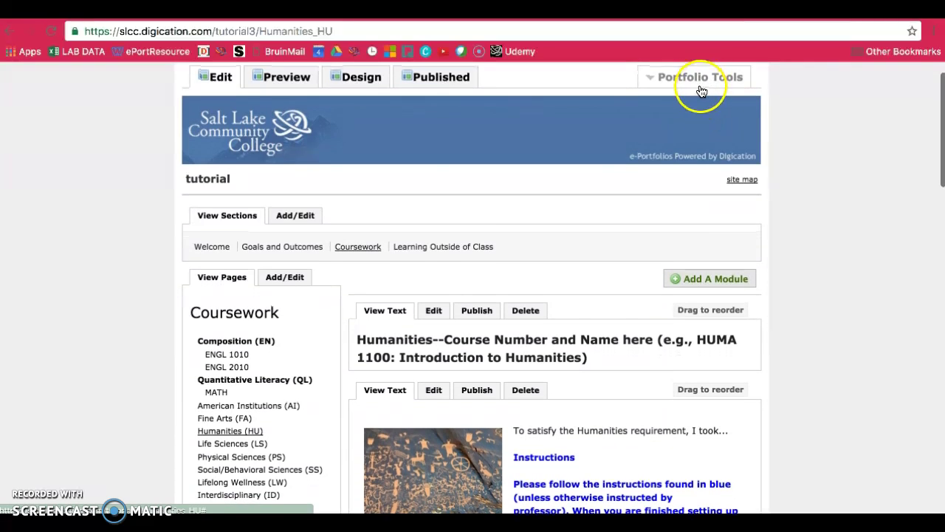
Open the Organize view for the tutorial e-portfolio and look through the Coursework pages in its tree.
{"action": "left_click", "coordinate": [697, 79]}
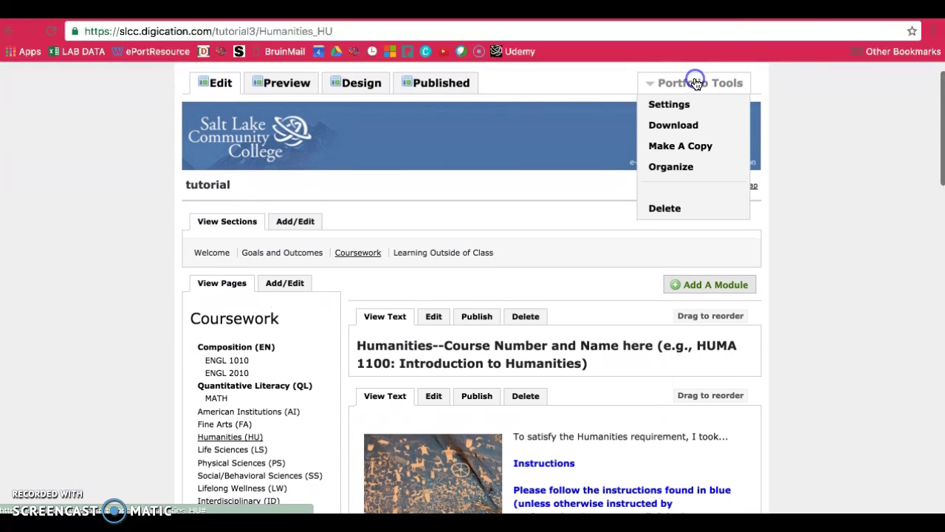
{"action": "left_click", "coordinate": [698, 167]}
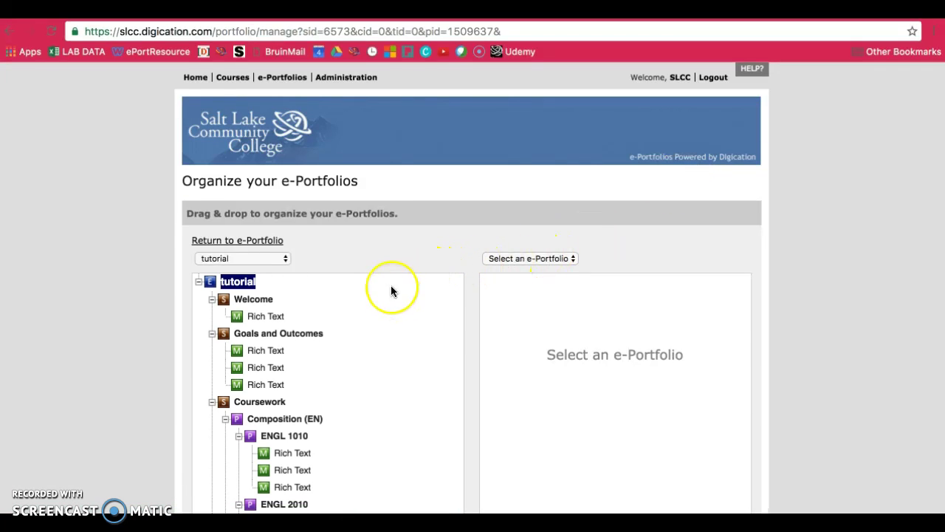
{"action": "scroll", "coordinate": [391, 285], "scroll_direction": "down", "scroll_amount": 3}
{"action": "scroll", "coordinate": [466, 308], "scroll_direction": "down", "scroll_amount": 5}
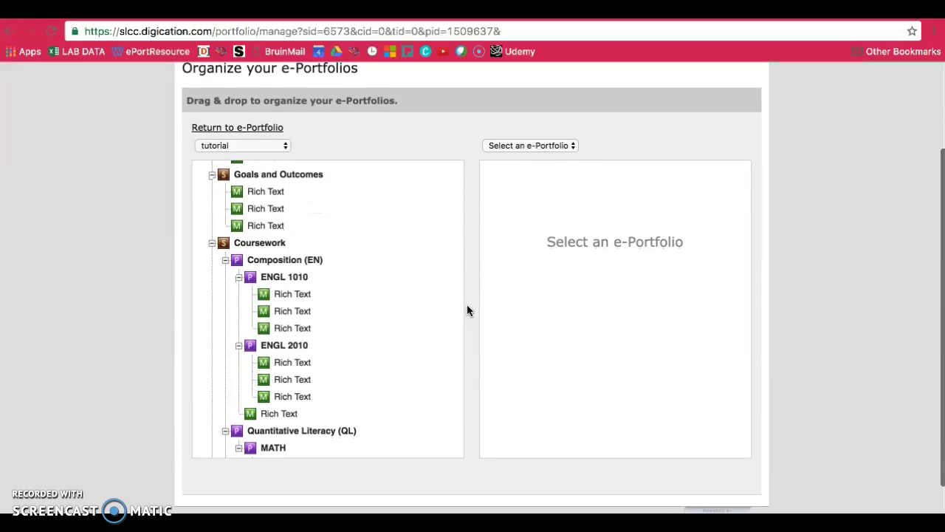
{"action": "scroll", "coordinate": [467, 309], "scroll_direction": "down", "scroll_amount": 1}
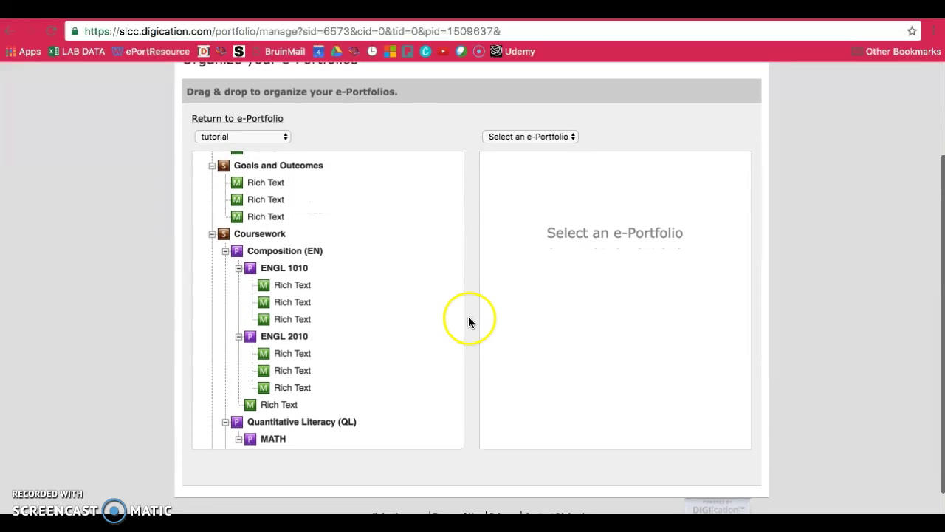
{"action": "scroll", "coordinate": [369, 324], "scroll_direction": "down", "scroll_amount": 3}
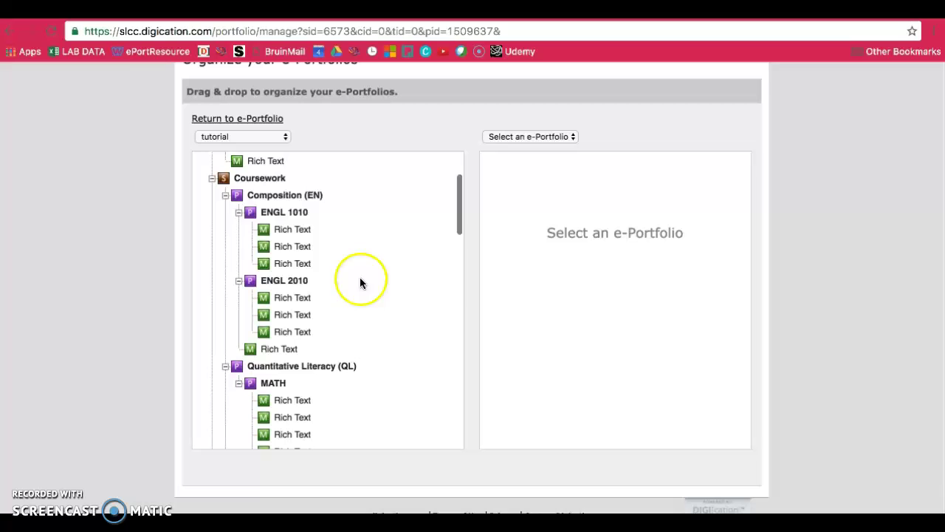
{"action": "scroll", "coordinate": [281, 244], "scroll_direction": "down", "scroll_amount": 1}
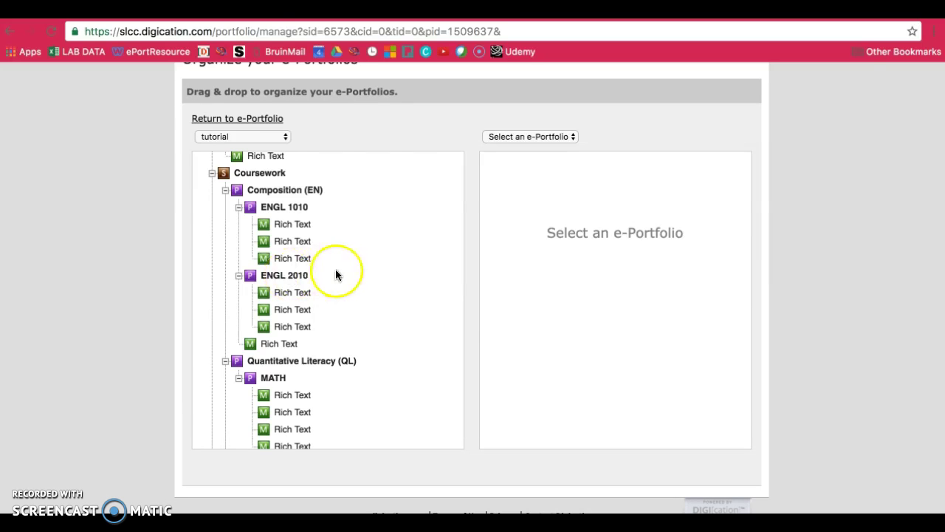
{"action": "scroll", "coordinate": [335, 275], "scroll_direction": "down", "scroll_amount": 5}
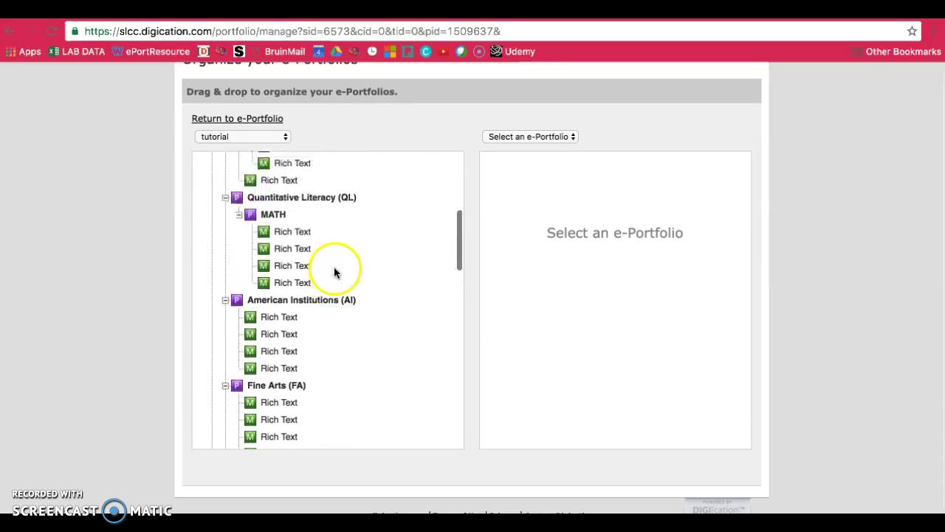
Select the MATH page and the Lifelong Wellness (LW) page in the tree to examine their copy options.
{"action": "scroll", "coordinate": [334, 272], "scroll_direction": "up", "scroll_amount": 1}
{"action": "left_click", "coordinate": [276, 242]}
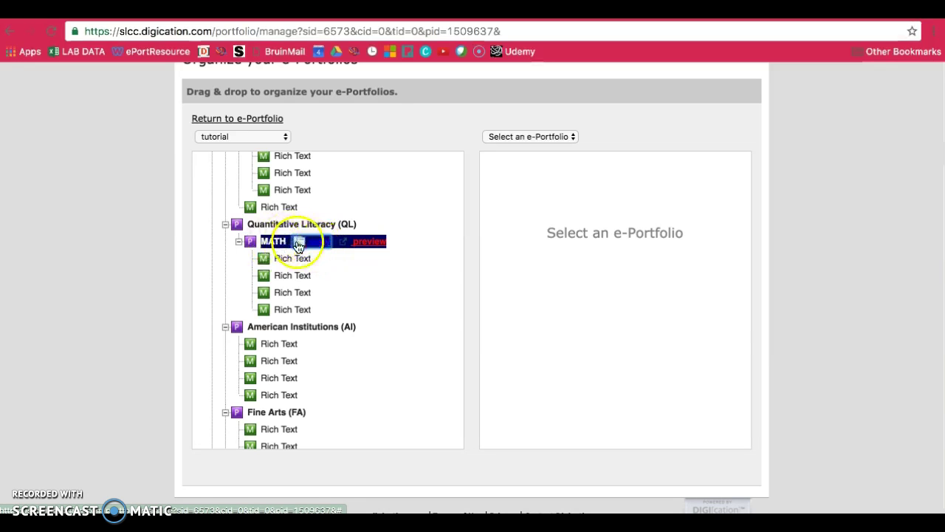
{"action": "scroll", "coordinate": [474, 297], "scroll_direction": "down", "scroll_amount": 1}
{"action": "scroll", "coordinate": [395, 293], "scroll_direction": "down", "scroll_amount": 10}
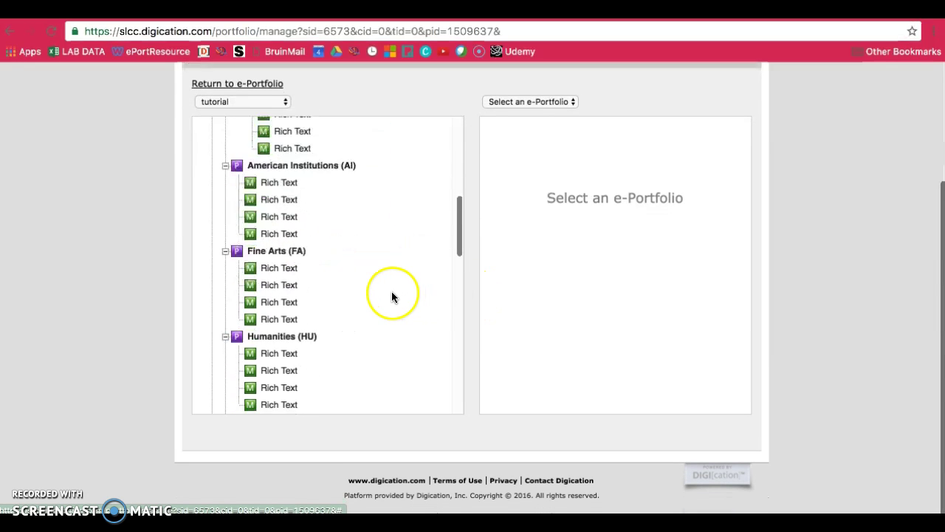
{"action": "scroll", "coordinate": [389, 291], "scroll_direction": "down", "scroll_amount": 3}
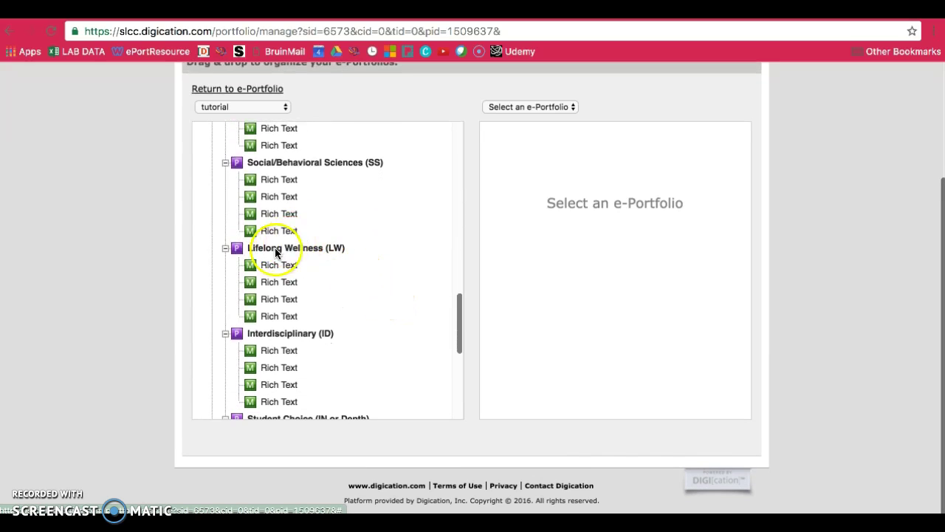
{"action": "left_click", "coordinate": [309, 248]}
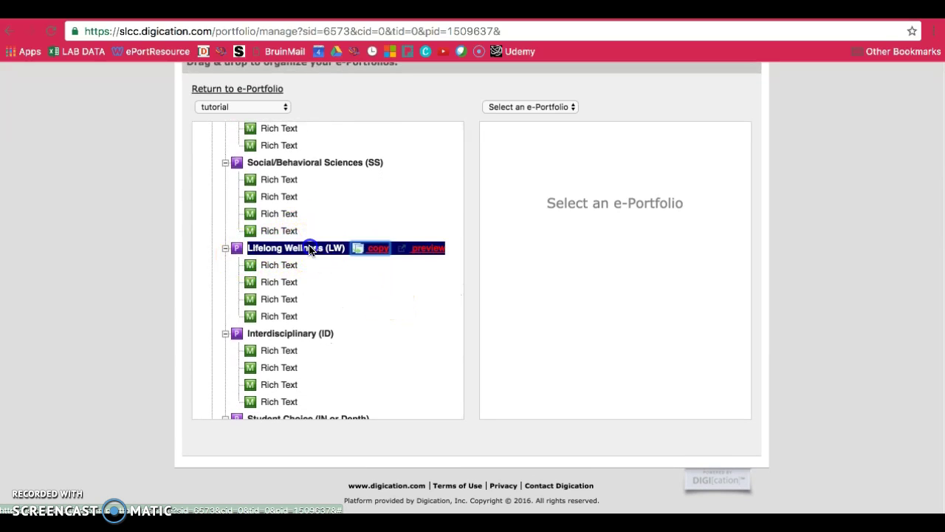
{"action": "left_click", "coordinate": [375, 253]}
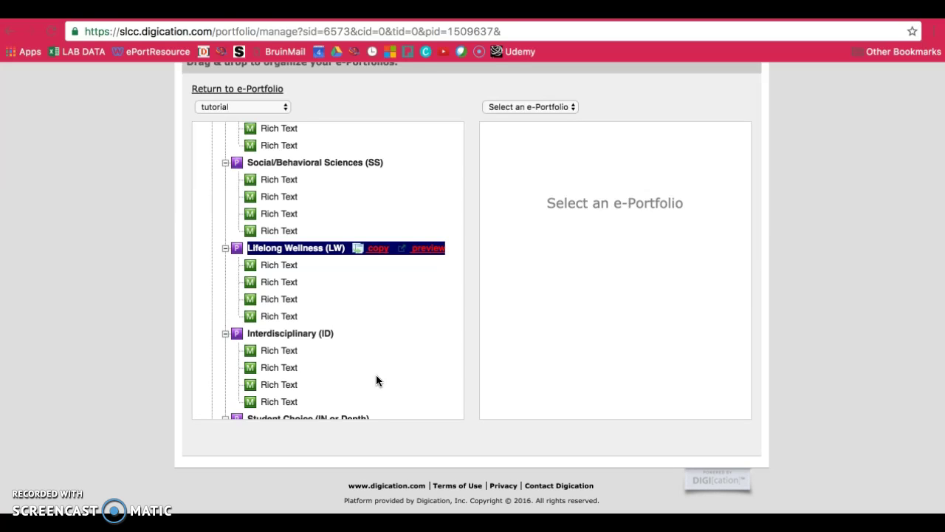
Duplicate the Student Choice (IN or Depth) page within the Coursework section of the tutorial tree.
{"action": "left_click_drag", "start_coordinate": [279, 350], "coordinate": [268, 329]}
{"action": "scroll", "coordinate": [274, 344], "scroll_direction": "down", "scroll_amount": 5}
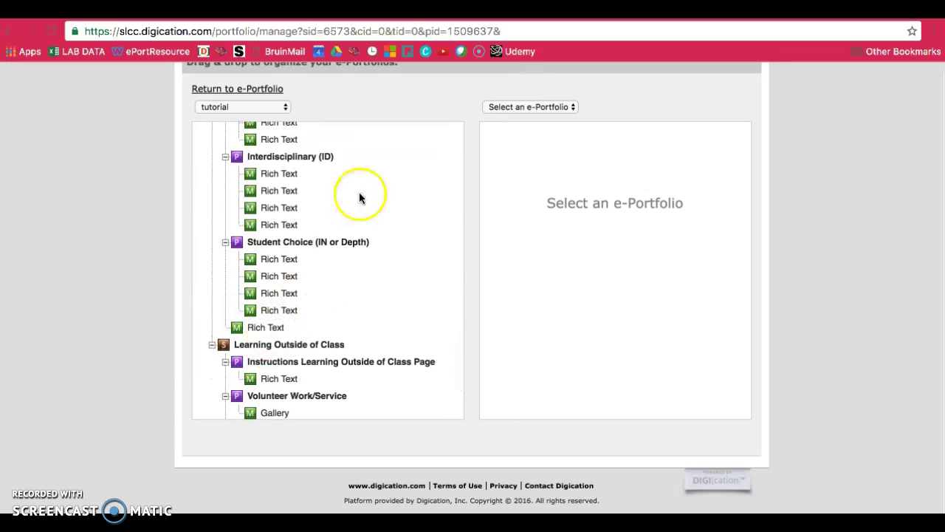
{"action": "left_click_drag", "start_coordinate": [360, 247], "coordinate": [360, 247]}
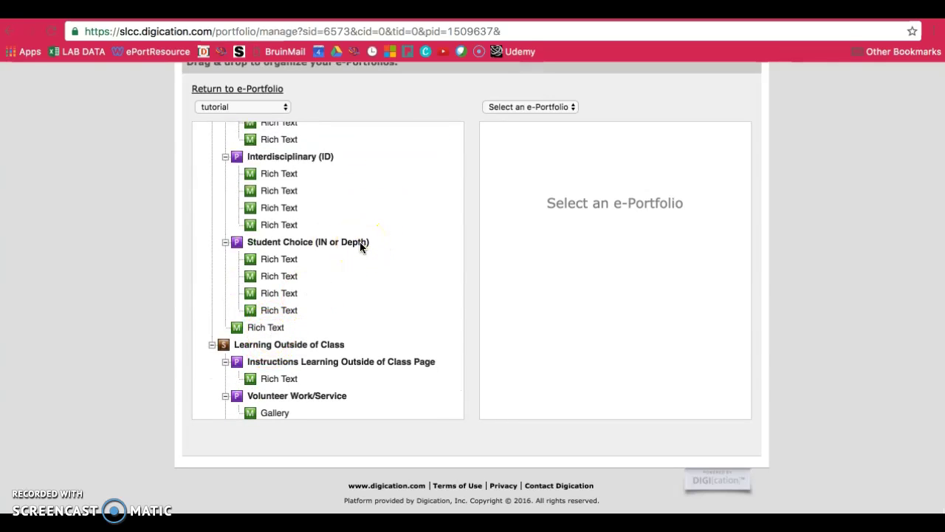
{"action": "scroll", "coordinate": [361, 246], "scroll_direction": "up", "scroll_amount": 5}
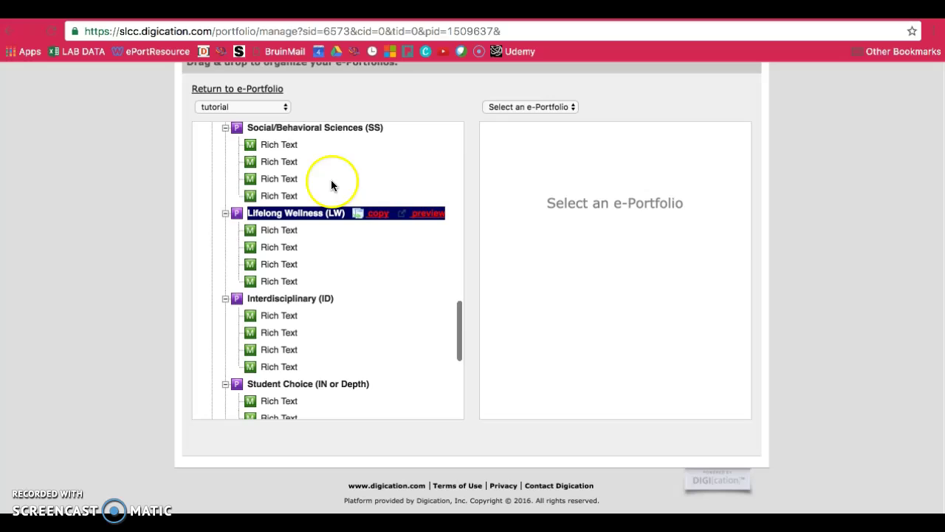
{"action": "left_click", "coordinate": [368, 178]}
{"action": "scroll", "coordinate": [323, 196], "scroll_direction": "up", "scroll_amount": 10}
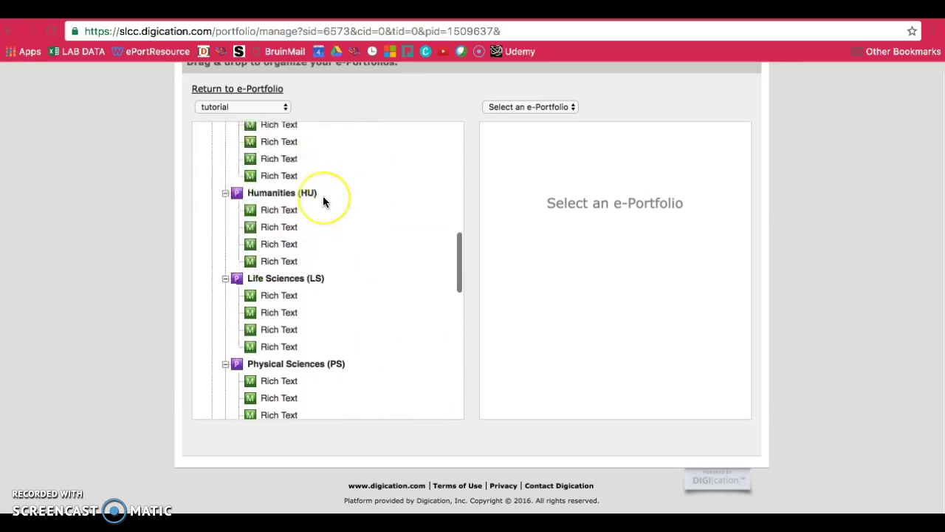
{"action": "scroll", "coordinate": [323, 195], "scroll_direction": "up", "scroll_amount": 10}
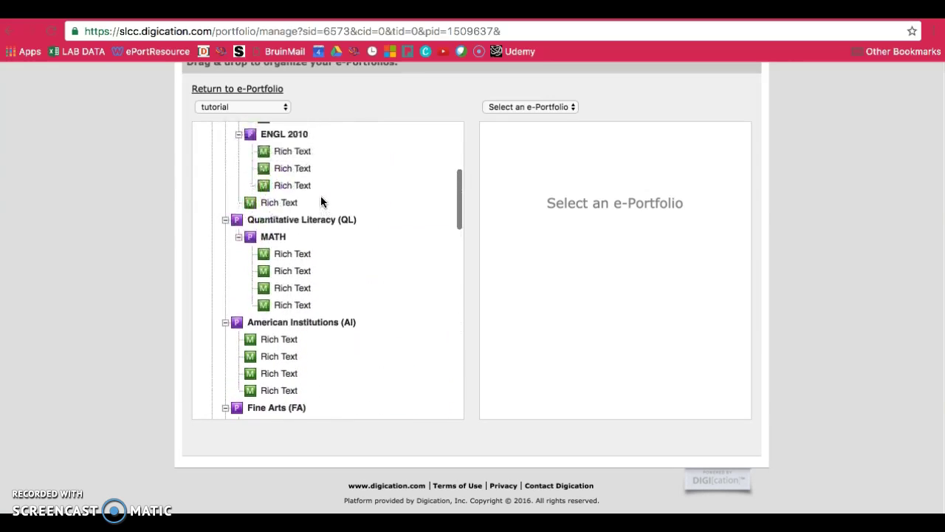
{"action": "scroll", "coordinate": [320, 197], "scroll_direction": "down", "scroll_amount": 15}
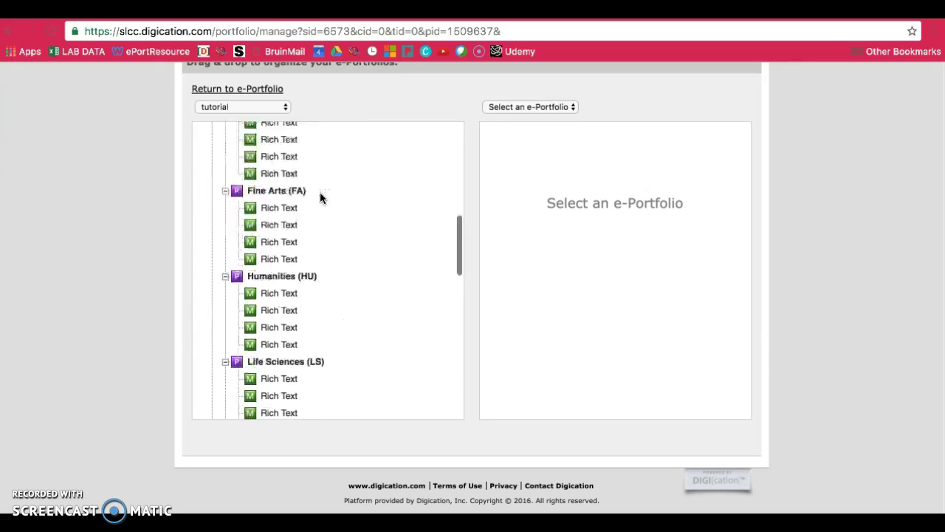
{"action": "scroll", "coordinate": [321, 195], "scroll_direction": "down", "scroll_amount": 3}
{"action": "left_click", "coordinate": [316, 214]}
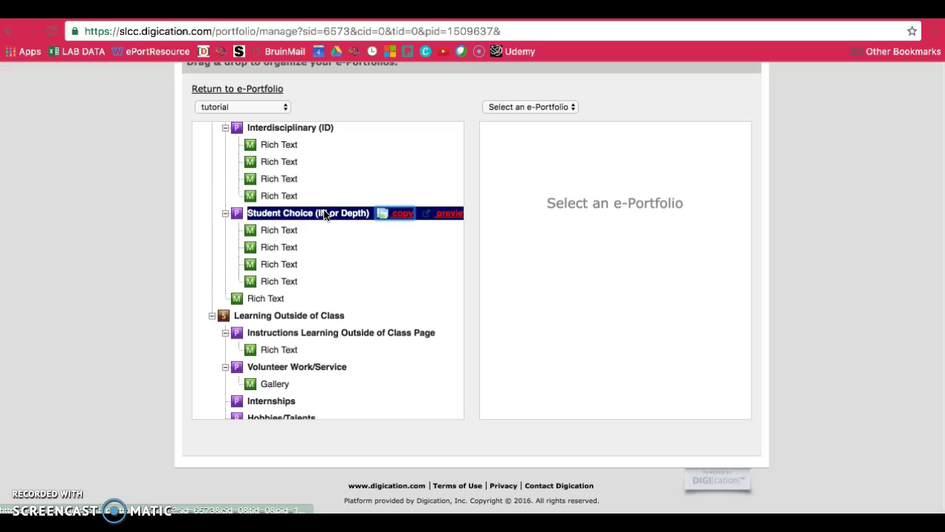
{"action": "left_click", "coordinate": [381, 213]}
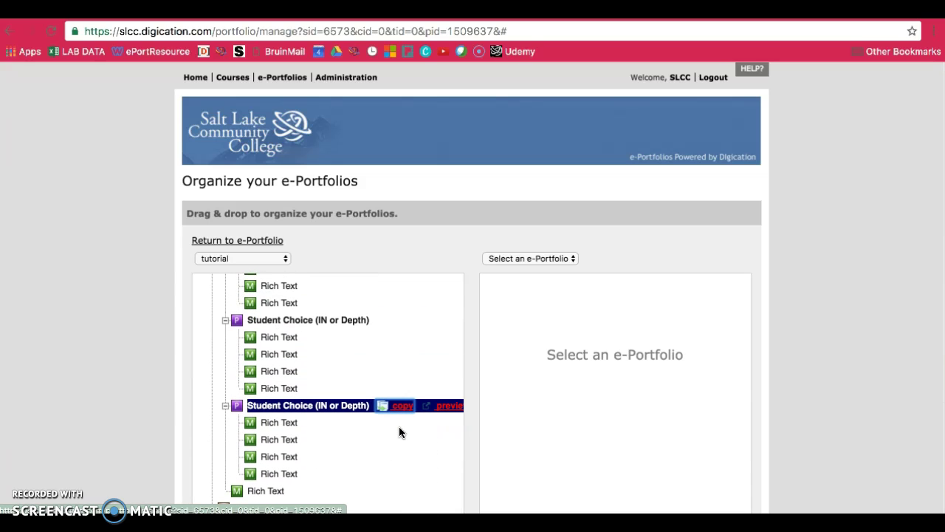
Check the duplicated page in the tree, return to the e-portfolio and open its Coursework section.
{"action": "scroll", "coordinate": [316, 325], "scroll_direction": "up", "scroll_amount": 4}
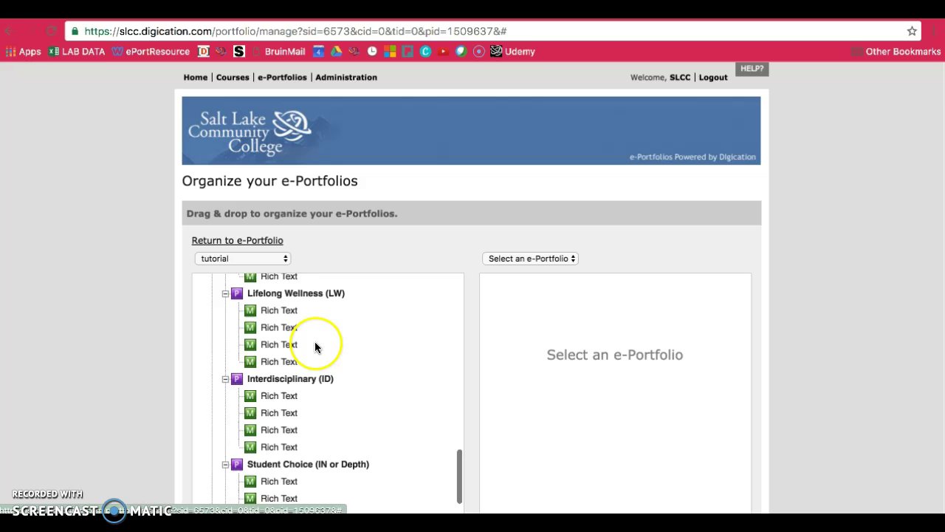
{"action": "scroll", "coordinate": [315, 346], "scroll_direction": "up", "scroll_amount": 2}
{"action": "scroll", "coordinate": [317, 347], "scroll_direction": "down", "scroll_amount": 6}
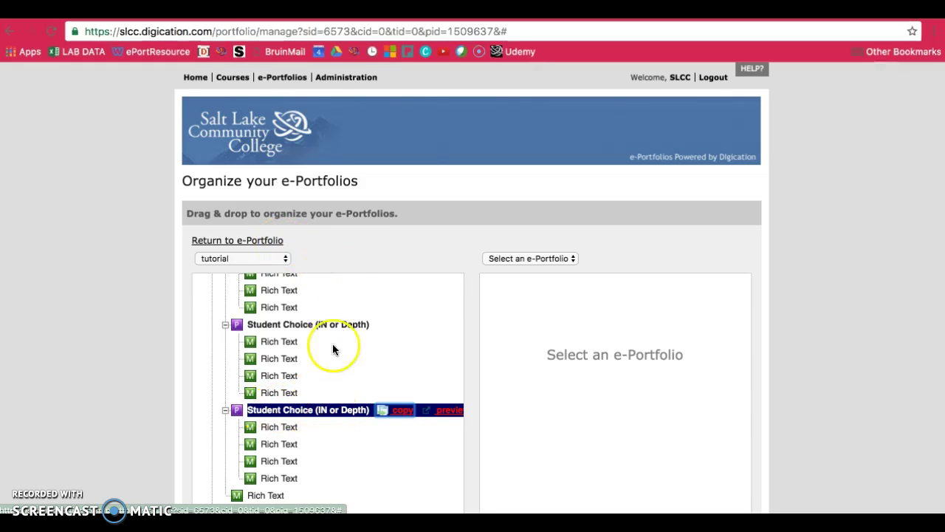
{"action": "left_click", "coordinate": [220, 244]}
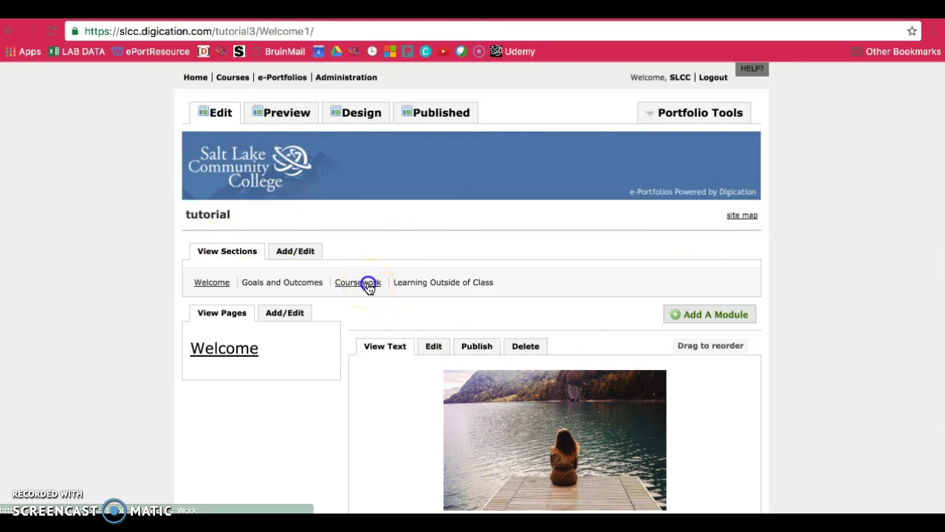
{"action": "left_click", "coordinate": [367, 285]}
{"action": "scroll", "coordinate": [365, 310], "scroll_direction": "down", "scroll_amount": 5}
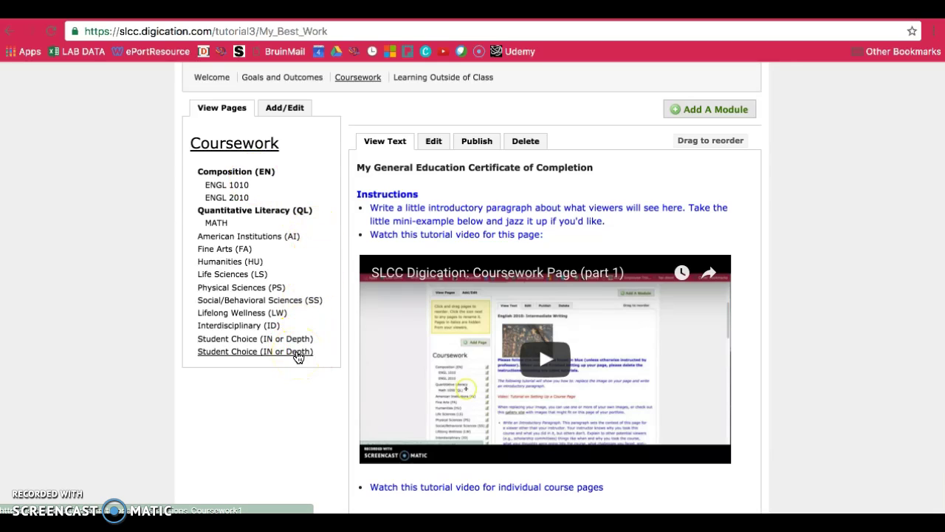
Edit the last Student Choice (IN or Depth) page in Coursework and replace its page name with SPN 1010.
{"action": "left_click", "coordinate": [285, 352]}
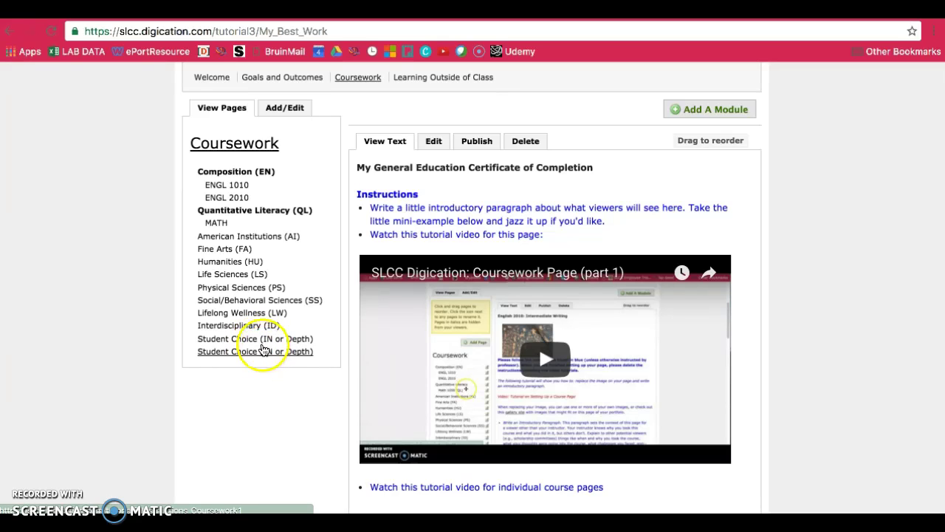
{"action": "left_click", "coordinate": [270, 358]}
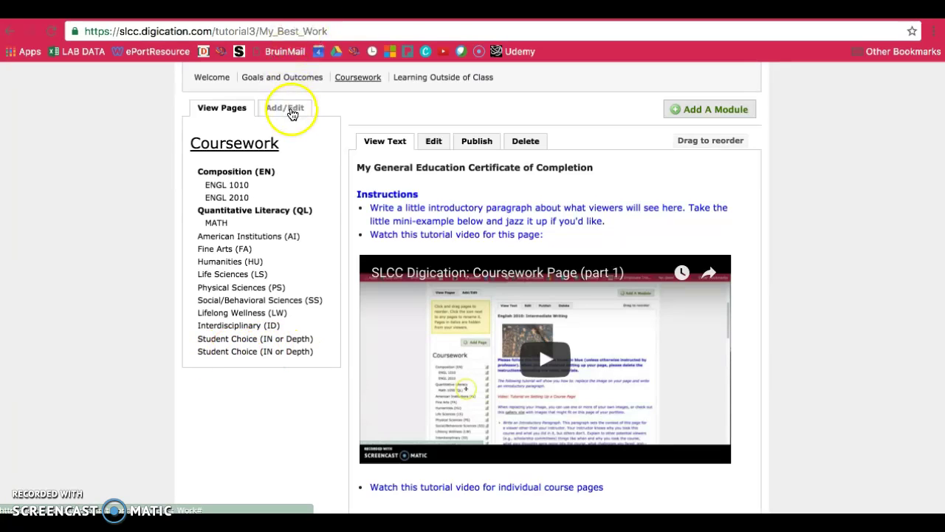
{"action": "left_click", "coordinate": [286, 111]}
{"action": "scroll", "coordinate": [289, 274], "scroll_direction": "down", "scroll_amount": 3}
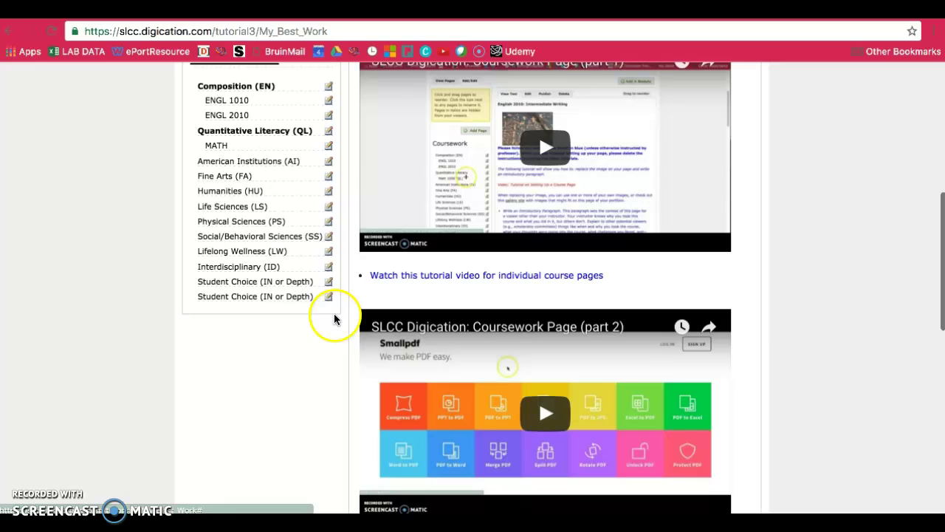
{"action": "left_click", "coordinate": [329, 294]}
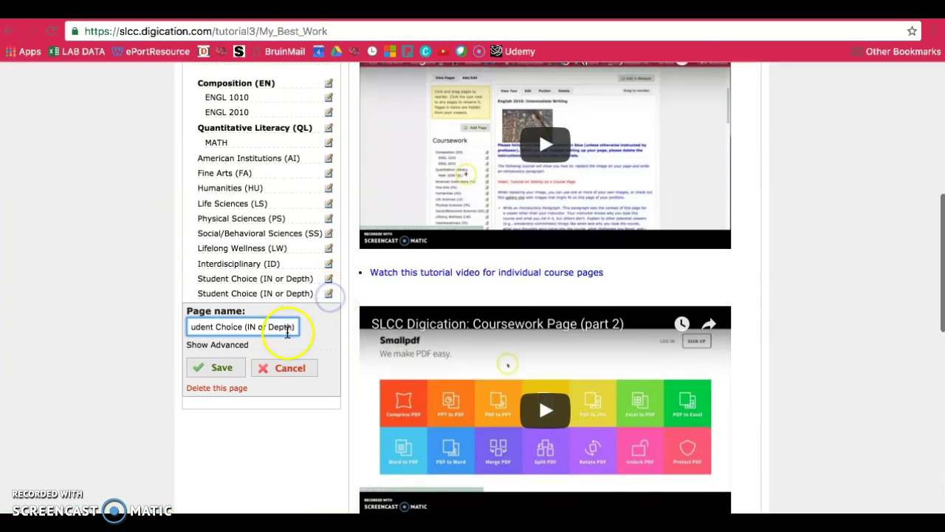
{"action": "left_click_drag", "start_coordinate": [294, 328], "coordinate": [153, 326]}
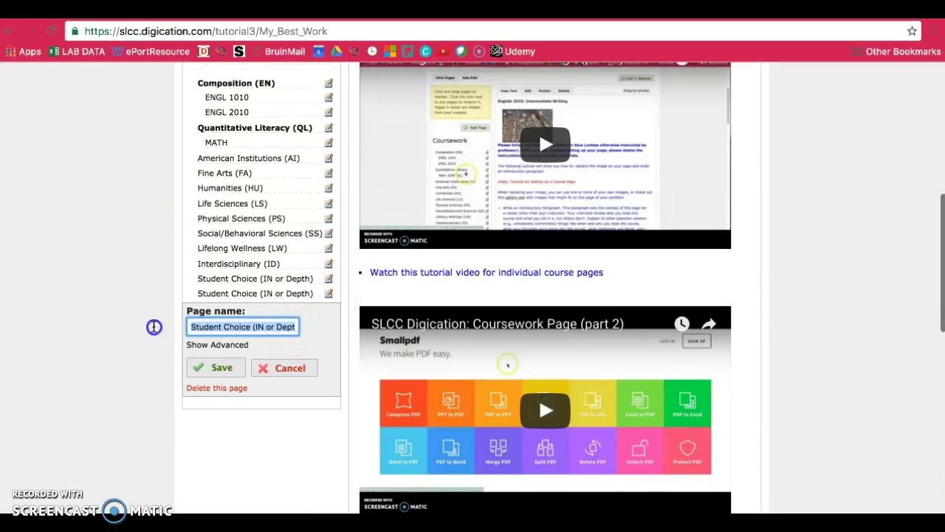
{"action": "key", "text": "BackSpace"}
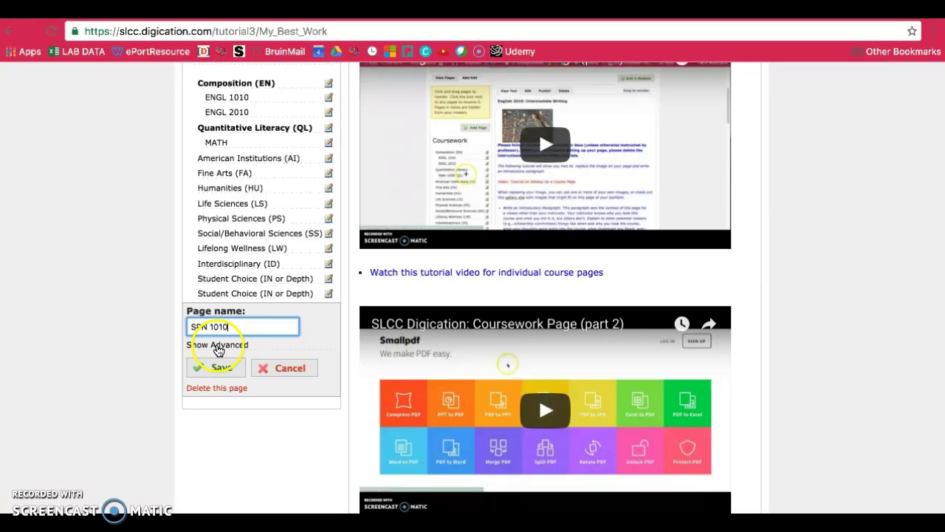
Set the page address to SPN1010 in the page's advanced options and save the page settings.
{"action": "left_click", "coordinate": [218, 348]}
{"action": "double_click", "coordinate": [238, 411]}
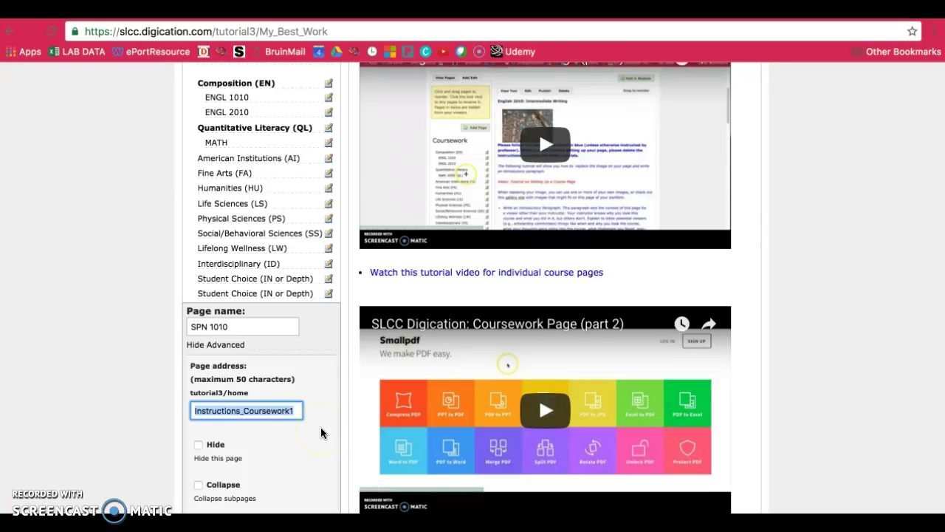
{"action": "type", "text": "spn"}
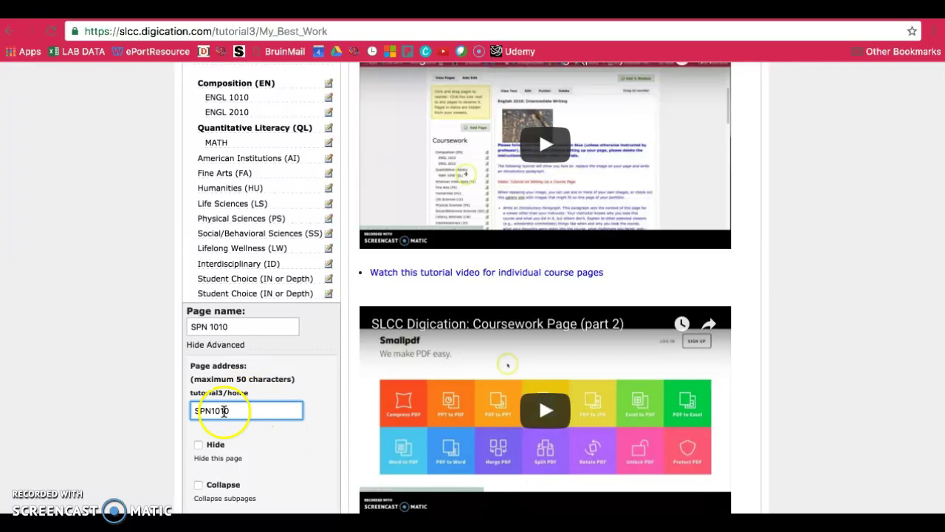
{"action": "left_click", "coordinate": [279, 411]}
{"action": "scroll", "coordinate": [284, 412], "scroll_direction": "down", "scroll_amount": 3}
{"action": "left_click", "coordinate": [196, 333]}
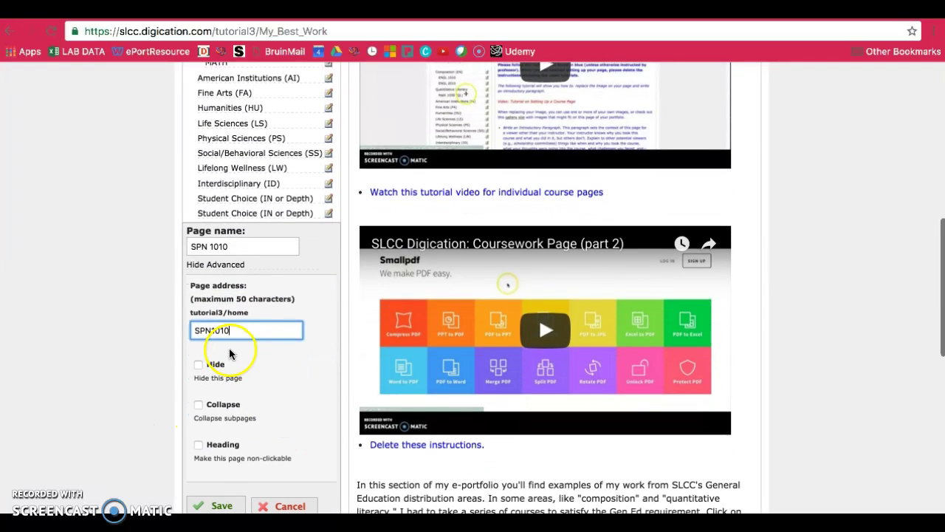
{"action": "scroll", "coordinate": [222, 380], "scroll_direction": "down", "scroll_amount": 3}
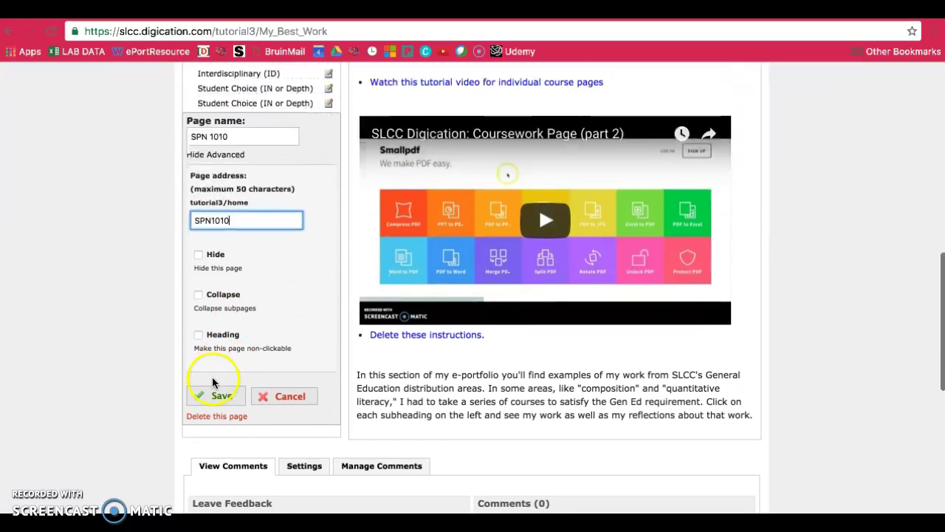
{"action": "left_click", "coordinate": [225, 397]}
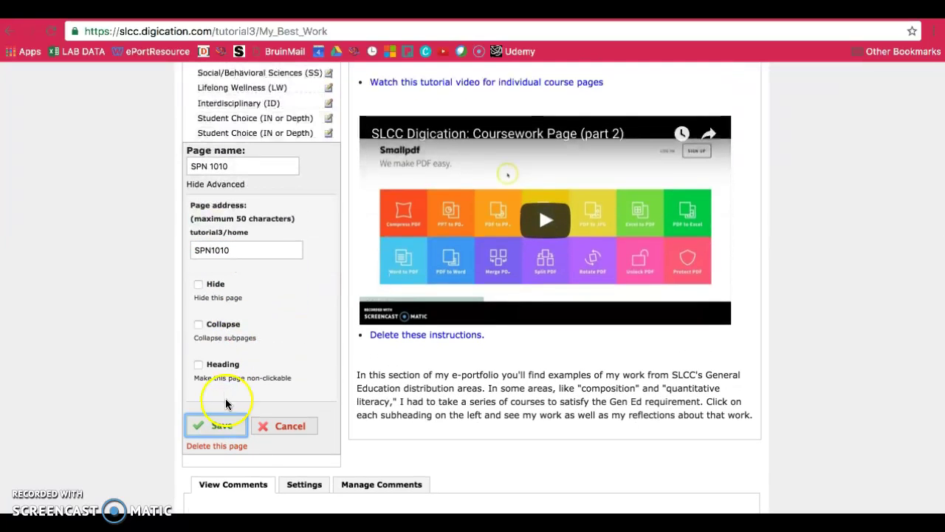
Open the SPN 1010 page from the Coursework page list and look over its modules.
{"action": "scroll", "coordinate": [249, 395], "scroll_direction": "up", "scroll_amount": 5}
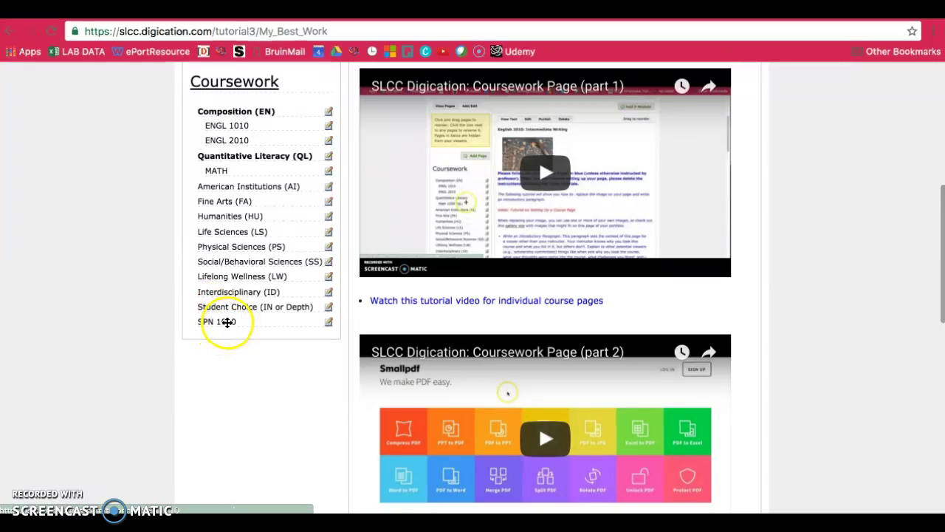
{"action": "left_click", "coordinate": [227, 322]}
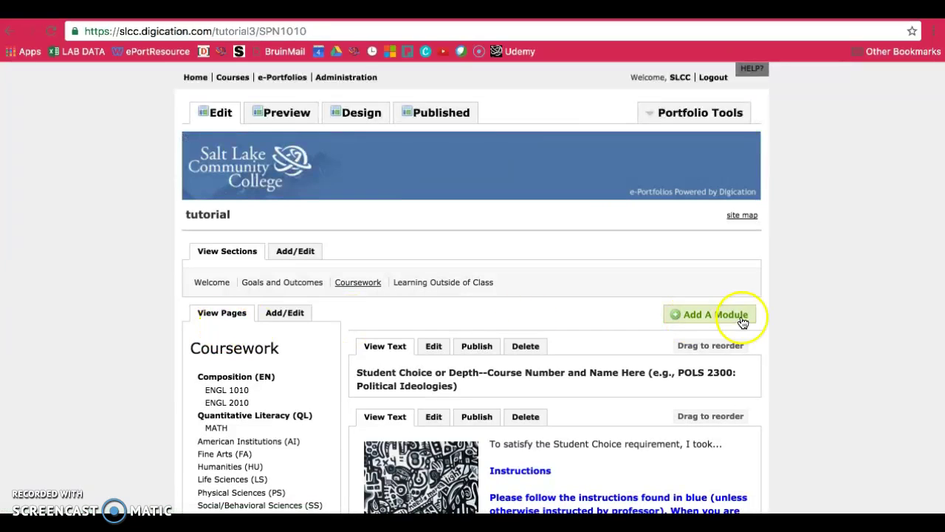
{"action": "scroll", "coordinate": [850, 332], "scroll_direction": "down", "scroll_amount": 5}
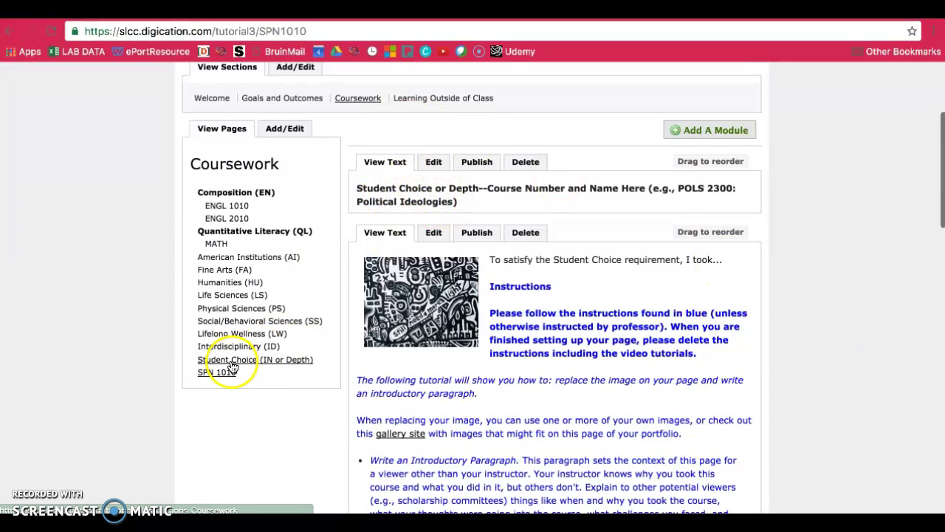
Replace the heading module's placeholder text with "SPN 1010: BEGINNING SPANISH I" and save the module.
{"action": "left_click", "coordinate": [436, 166]}
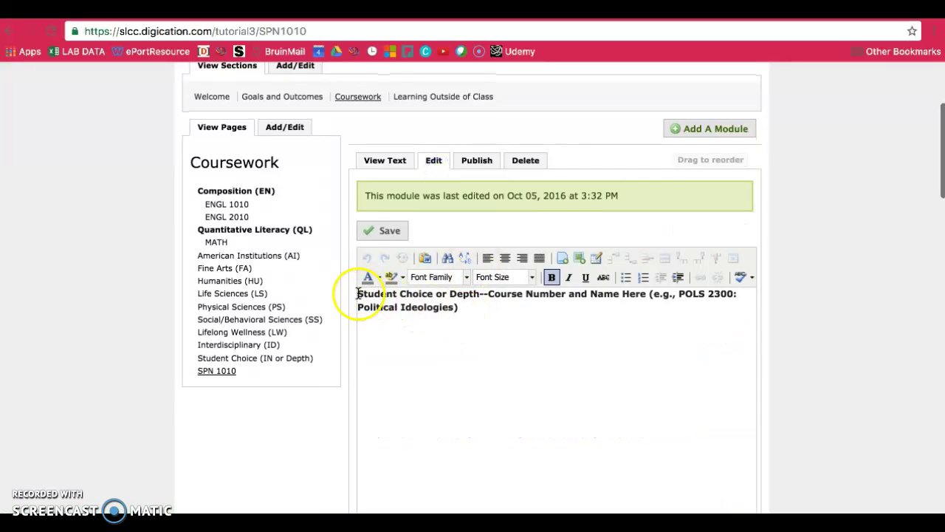
{"action": "left_click_drag", "start_coordinate": [358, 294], "coordinate": [470, 293]}
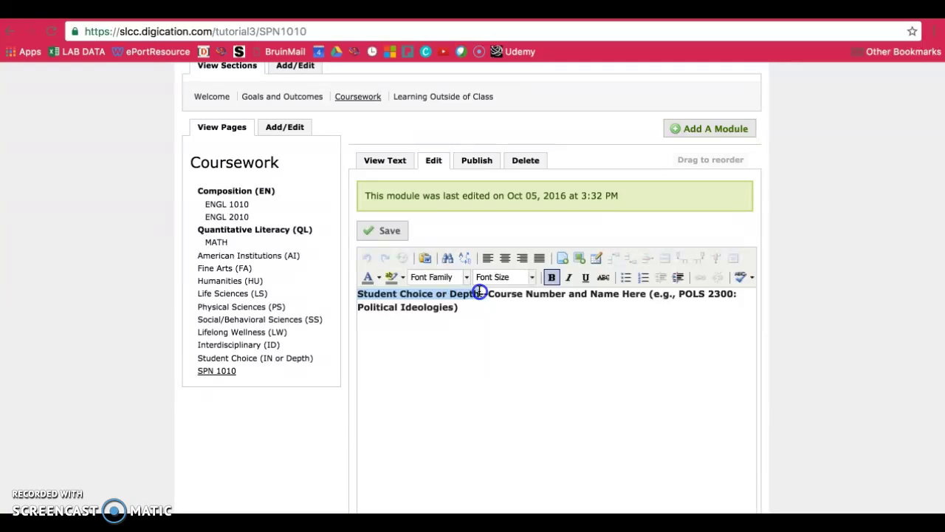
{"action": "left_click_drag", "start_coordinate": [486, 293], "coordinate": [682, 306]}
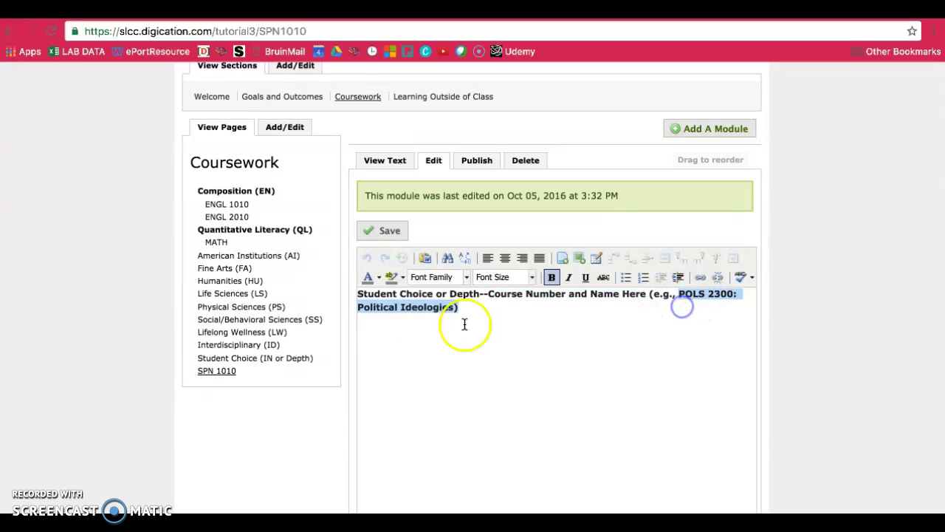
{"action": "left_click", "coordinate": [489, 313]}
{"action": "left_click_drag", "start_coordinate": [502, 310], "coordinate": [345, 294]}
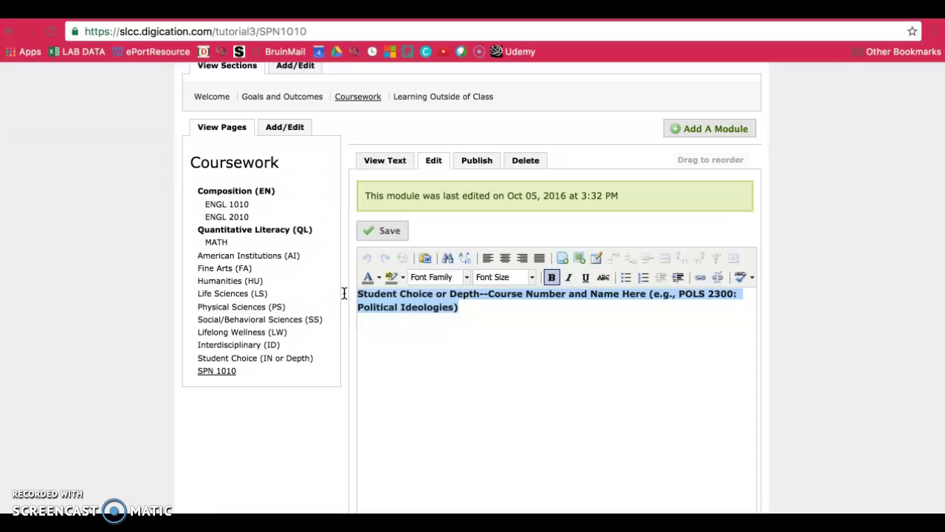
{"action": "type", "text": "S"}
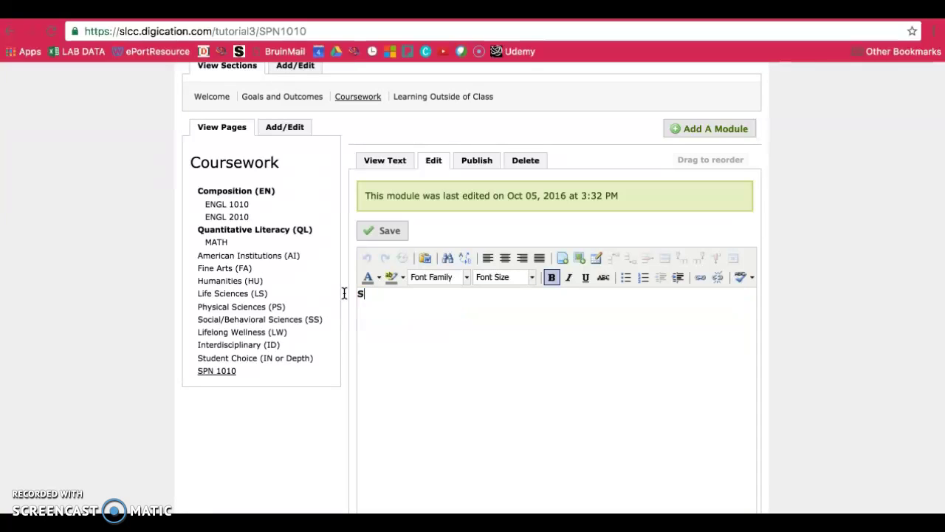
{"action": "type", "text": "NN 1010: BEGINNING SPANISH I"}
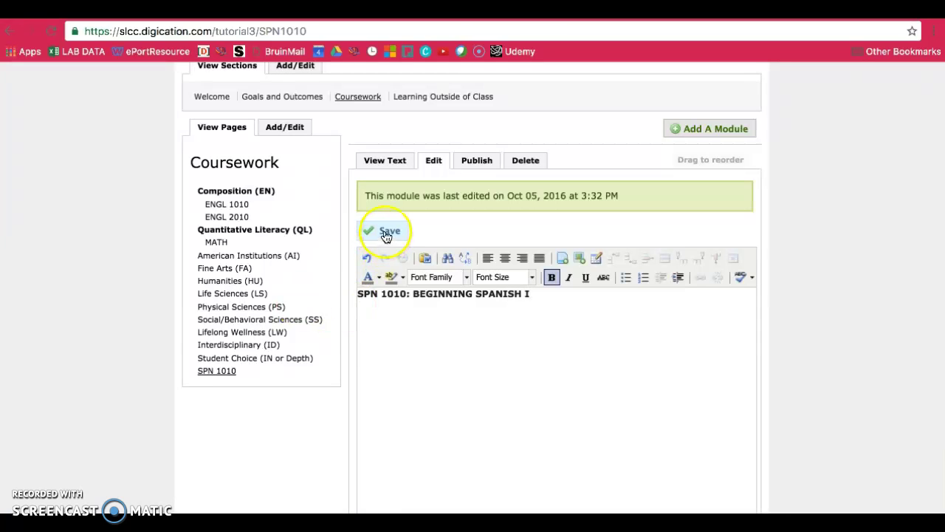
{"action": "left_click", "coordinate": [384, 230]}
Publish the heading module's changes and return to its text view.
{"action": "left_click", "coordinate": [476, 164]}
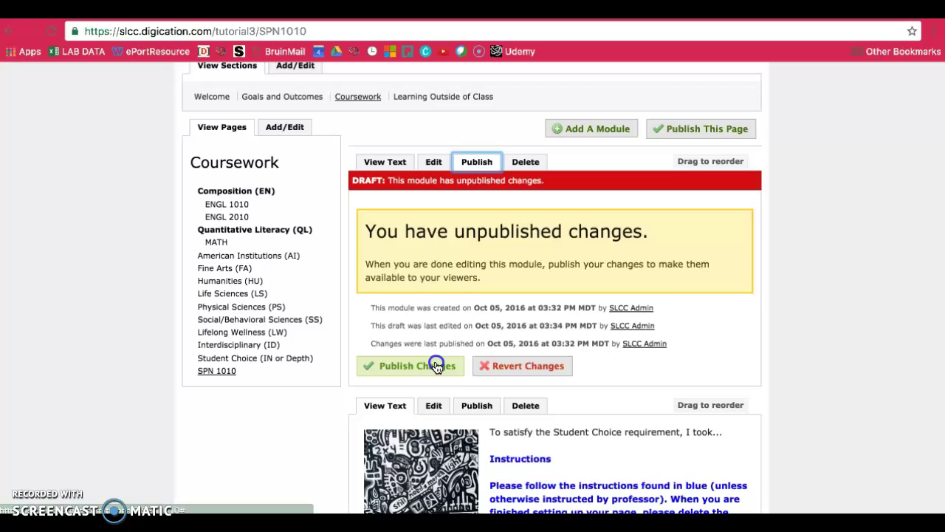
{"action": "left_click", "coordinate": [435, 365]}
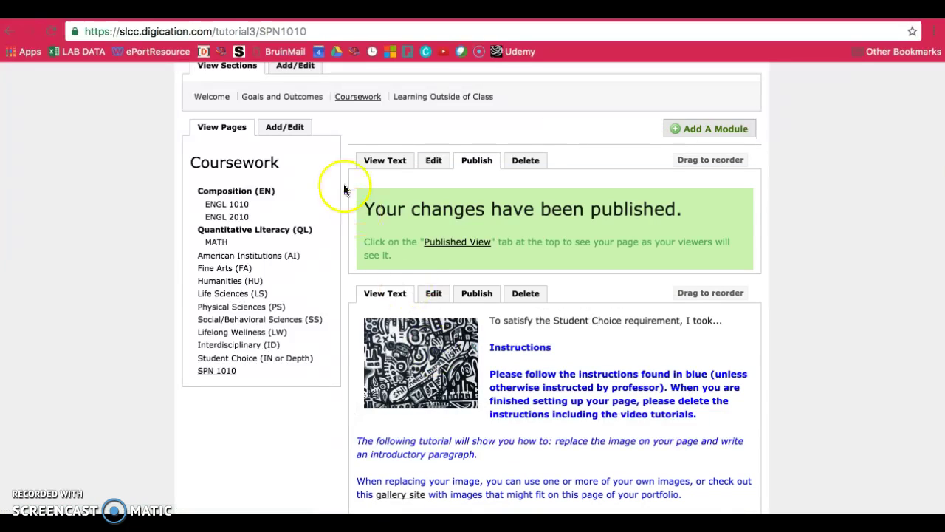
{"action": "left_click", "coordinate": [385, 161]}
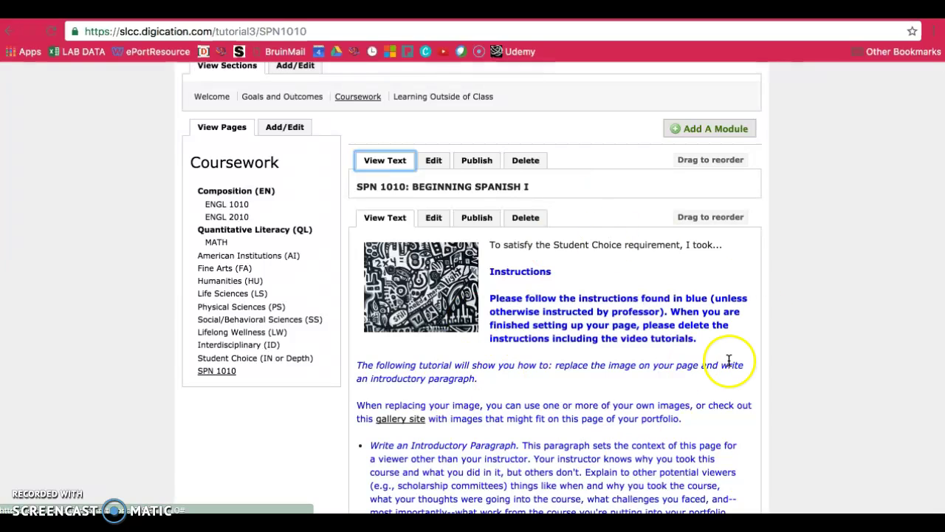
Open the introduction module below the heading for editing and delete its placeholder image.
{"action": "scroll", "coordinate": [573, 303], "scroll_direction": "down", "scroll_amount": 1}
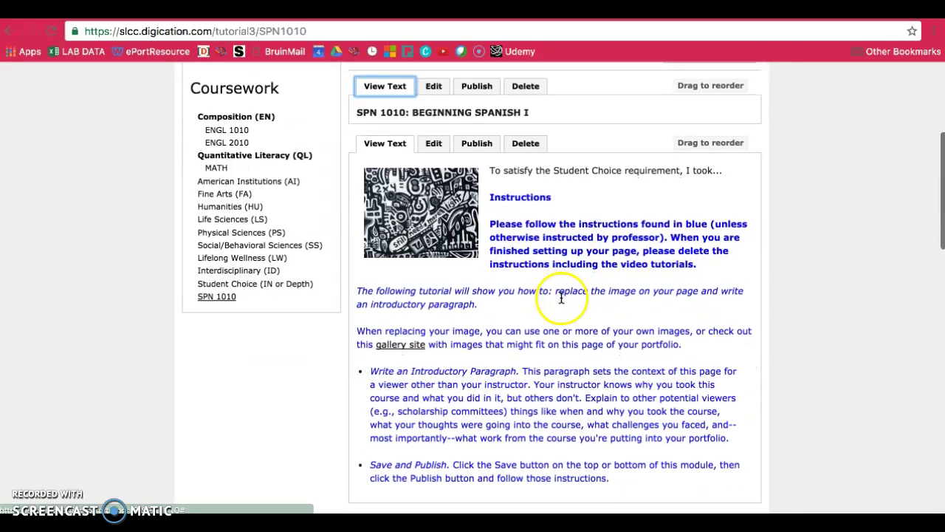
{"action": "left_click", "coordinate": [435, 143]}
{"action": "left_click", "coordinate": [442, 295]}
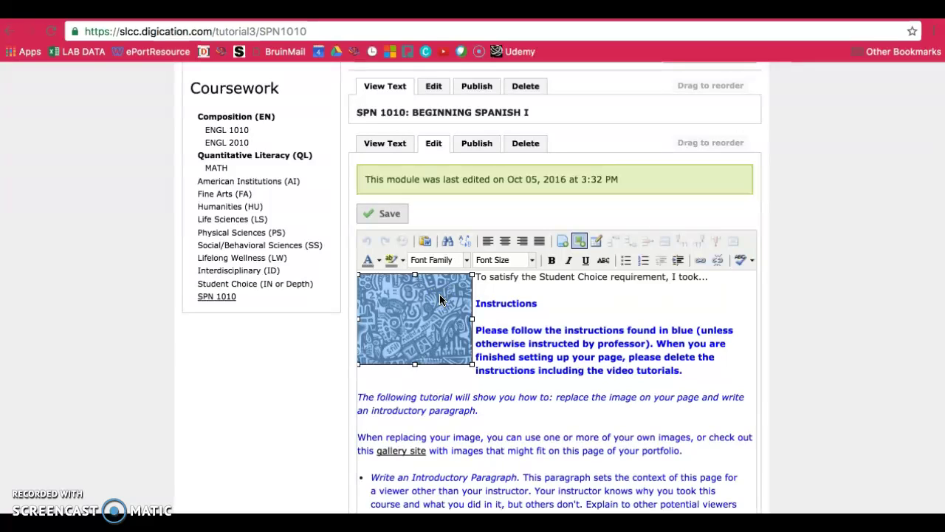
{"action": "left_click", "coordinate": [525, 144]}
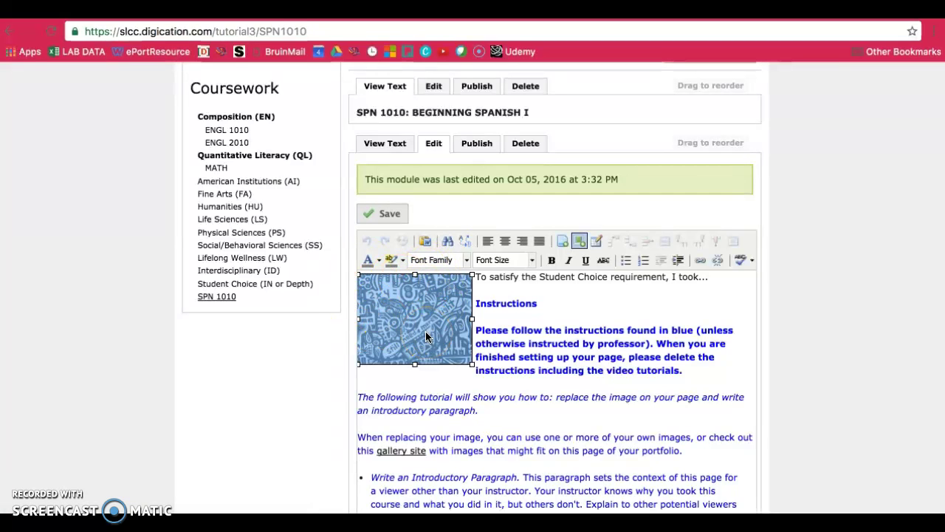
{"action": "key", "text": "Delete"}
Insert the image spanish.png from the computer's Tutorial folder into the introduction module with left alignment.
{"action": "left_click", "coordinate": [597, 242]}
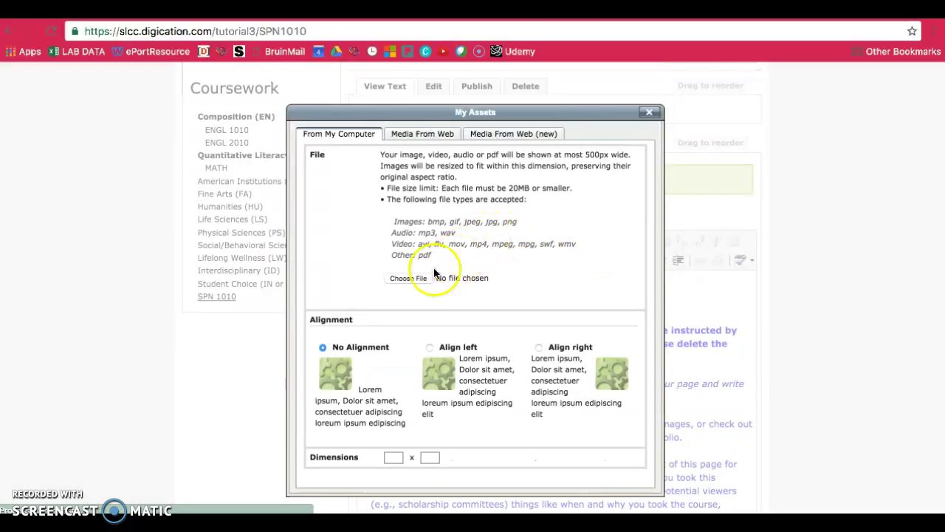
{"action": "left_click", "coordinate": [407, 277]}
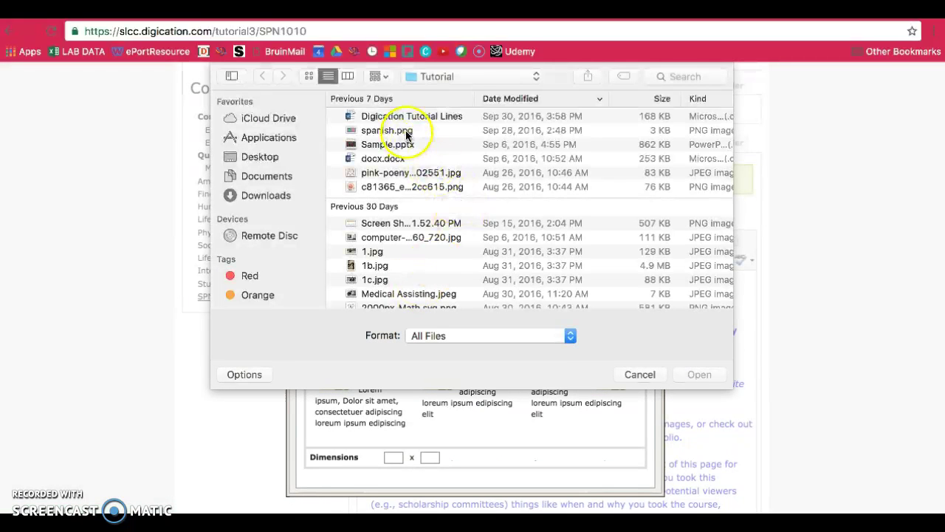
{"action": "left_click", "coordinate": [366, 130]}
{"action": "left_click", "coordinate": [717, 375]}
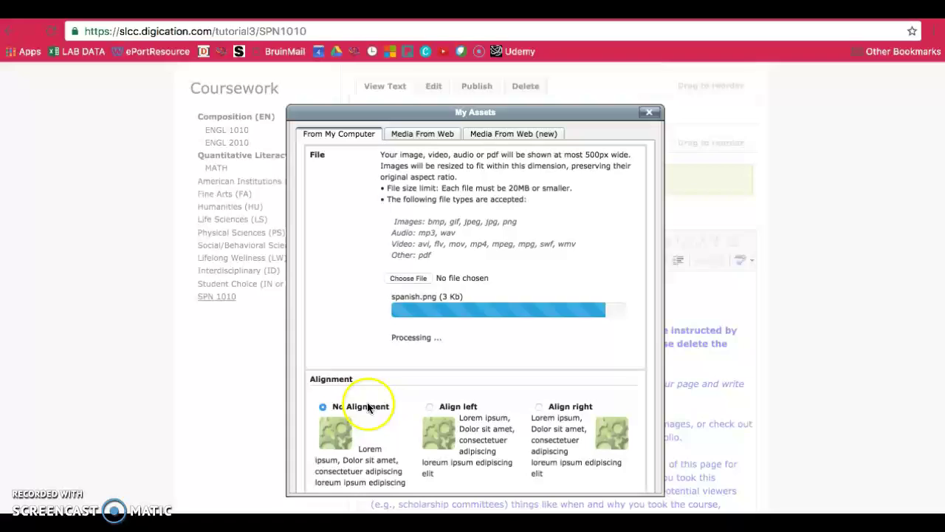
{"action": "scroll", "coordinate": [432, 408], "scroll_direction": "down", "scroll_amount": 5}
{"action": "left_click", "coordinate": [461, 316]}
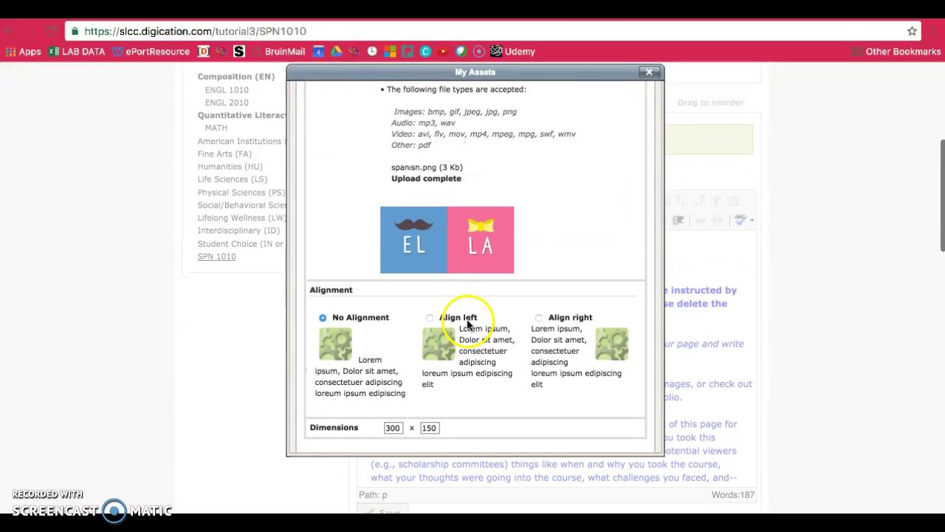
{"action": "scroll", "coordinate": [350, 421], "scroll_direction": "down", "scroll_amount": 2}
{"action": "scroll", "coordinate": [346, 426], "scroll_direction": "down", "scroll_amount": 2}
{"action": "left_click", "coordinate": [331, 364]}
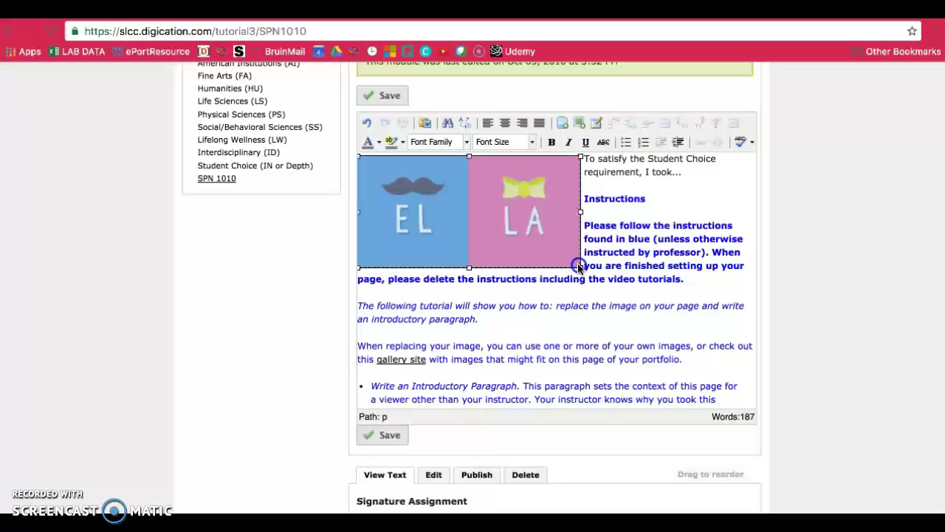
Shrink the inserted Spanish image slightly and center it above the introduction text.
{"action": "mouse_move", "coordinate": [580, 266]}
{"action": "left_mouse_down"}
{"action": "mouse_move", "coordinate": [397, 176]}
{"action": "mouse_move", "coordinate": [754, 363]}
{"action": "mouse_move", "coordinate": [542, 239]}
{"action": "mouse_move", "coordinate": [494, 230]}
{"action": "mouse_move", "coordinate": [667, 342]}
{"action": "mouse_move", "coordinate": [567, 267]}
{"action": "left_mouse_up"}
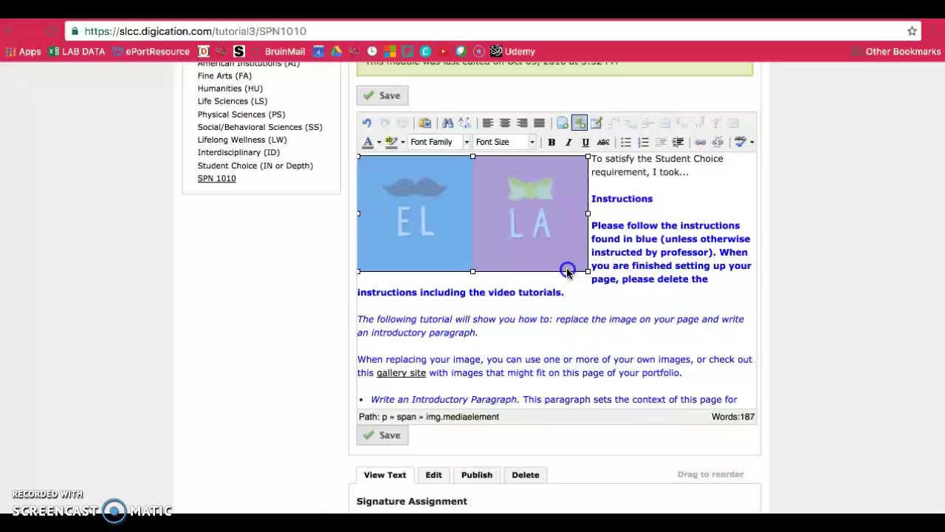
{"action": "left_click", "coordinate": [504, 124]}
{"action": "left_click", "coordinate": [640, 262]}
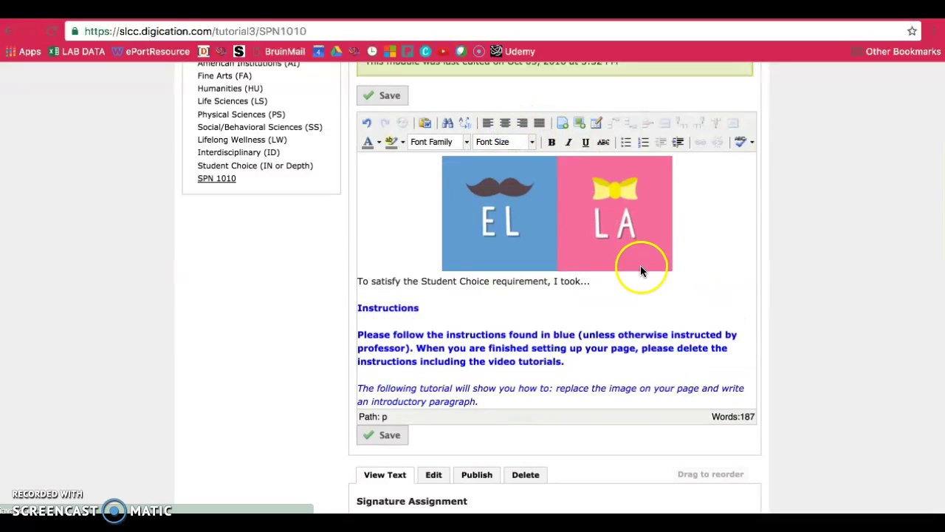
Delete the blue instructions and tutorial text below the introduction sentence in the module.
{"action": "left_click", "coordinate": [518, 289]}
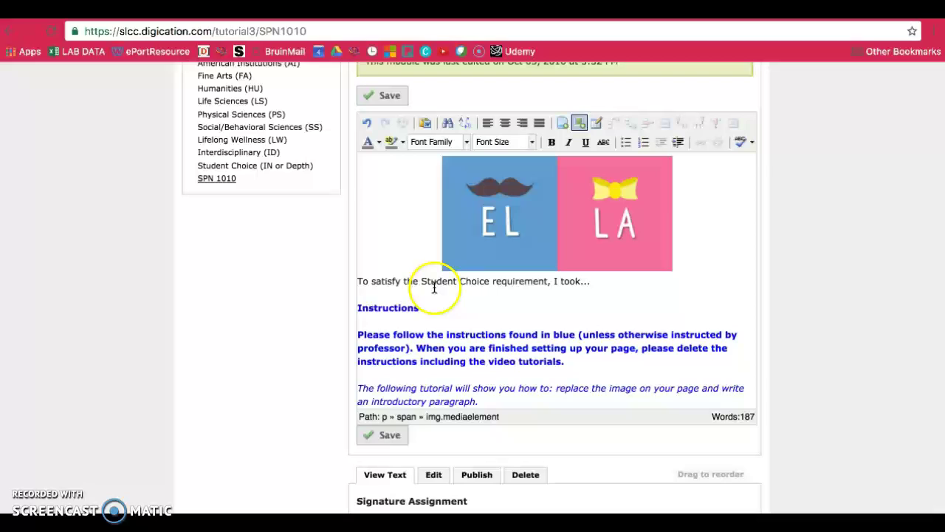
{"action": "left_click_drag", "start_coordinate": [358, 307], "coordinate": [540, 494]}
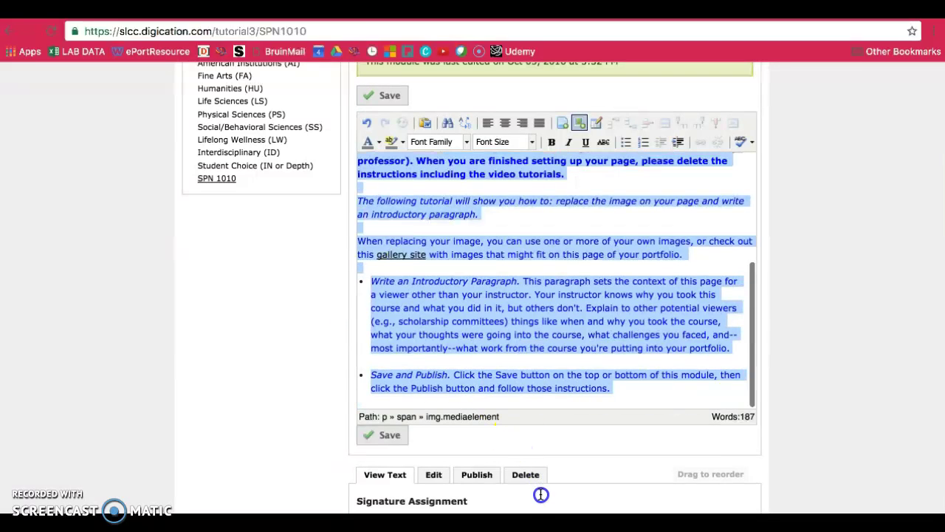
{"action": "key", "text": "Delete"}
{"action": "left_click_drag", "start_coordinate": [378, 319], "coordinate": [352, 281]}
{"action": "key", "text": "Delete"}
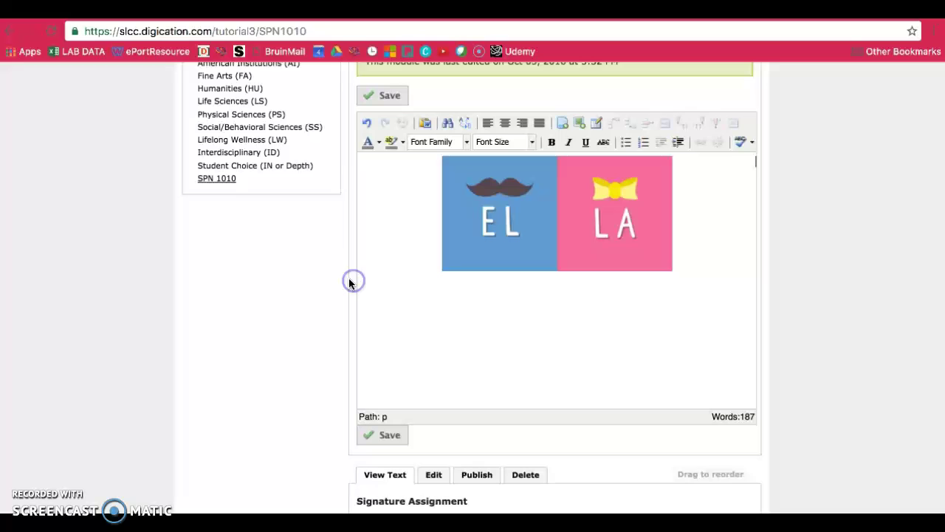
{"action": "left_click", "coordinate": [626, 142]}
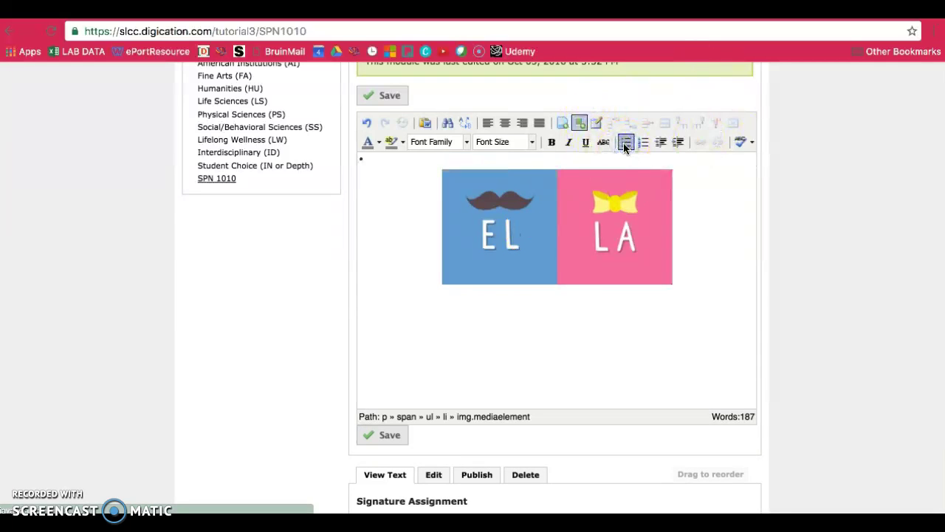
{"action": "key", "text": "ctrl+z"}
{"action": "key", "text": "ctrl+z"}
Replace the introduction sentence with bullets "why you're taking the course", "why you need to learn the skills this course is trying to teach you" and "course description".
{"action": "left_click_drag", "start_coordinate": [661, 293], "coordinate": [336, 277]}
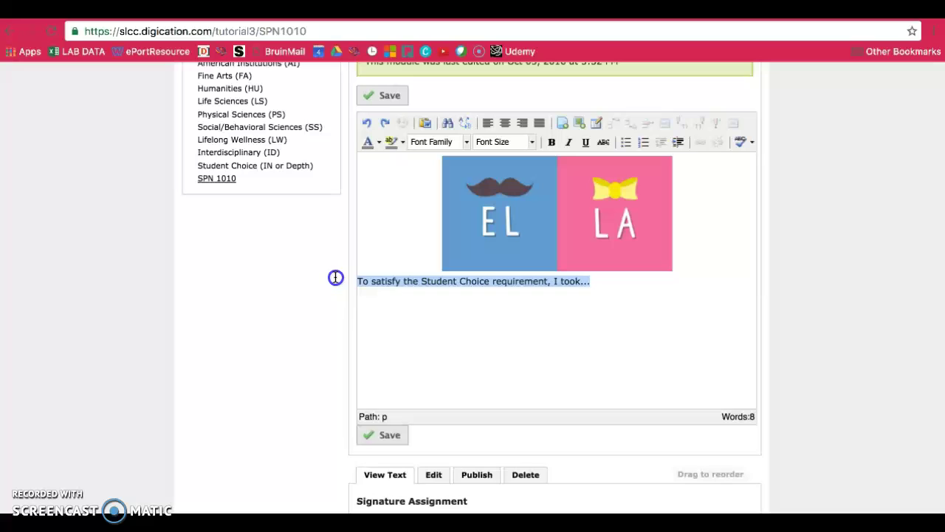
{"action": "key", "text": "Delete"}
{"action": "left_click", "coordinate": [625, 142]}
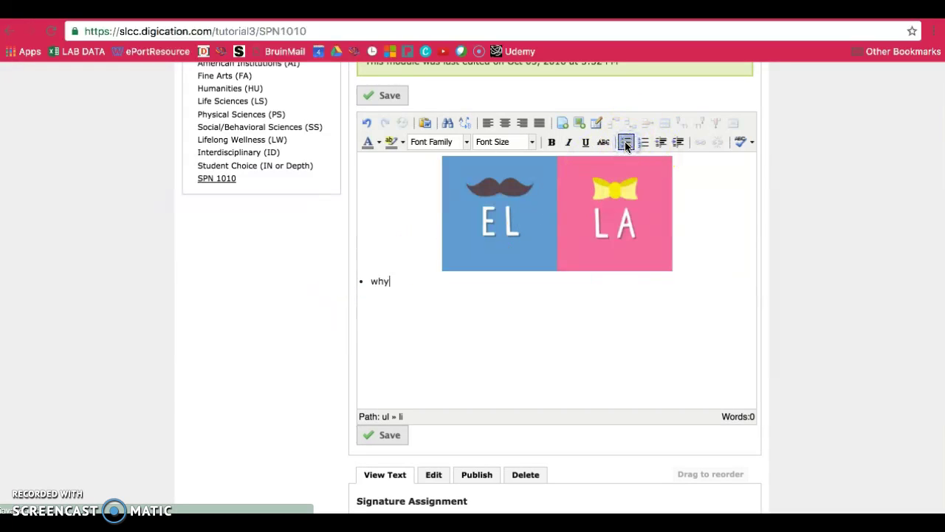
{"action": "type", "text": "why you're taking the cours"}
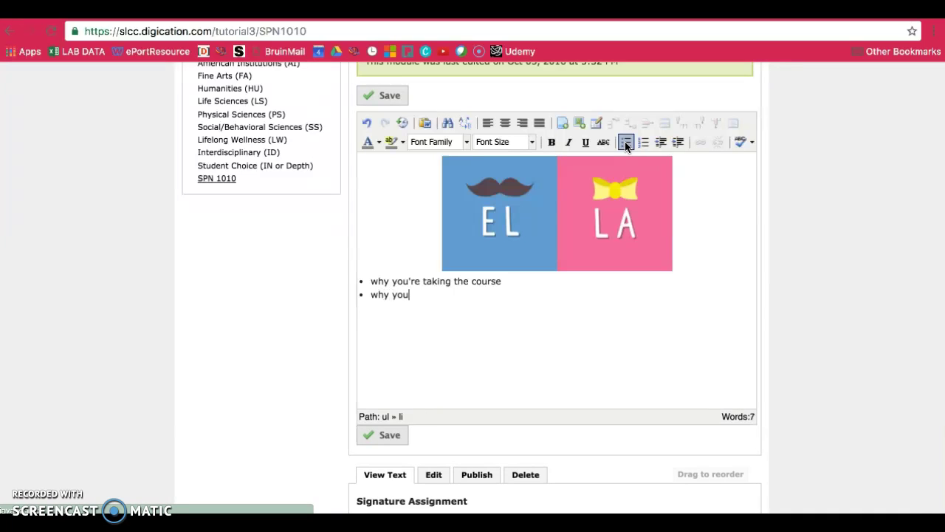
{"action": "type", "text": "earn the skills this course is trying to teach you"}
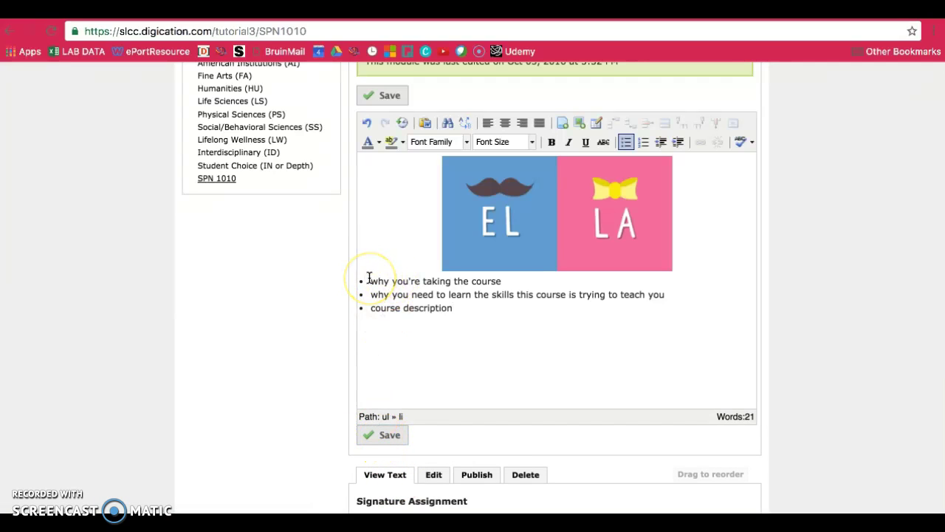
Save the introduction module, publish its changes and return to its text view.
{"action": "left_click", "coordinate": [389, 434]}
{"action": "left_click", "coordinate": [479, 216]}
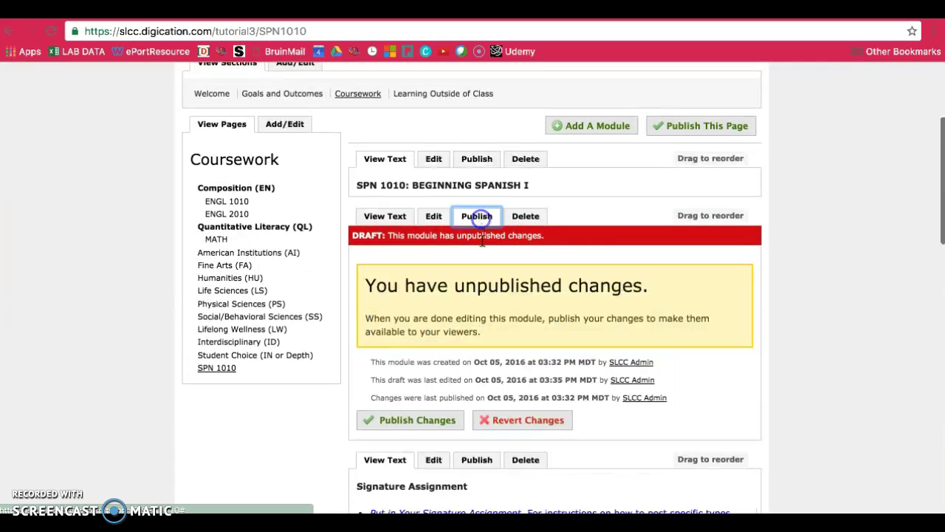
{"action": "left_click", "coordinate": [425, 420]}
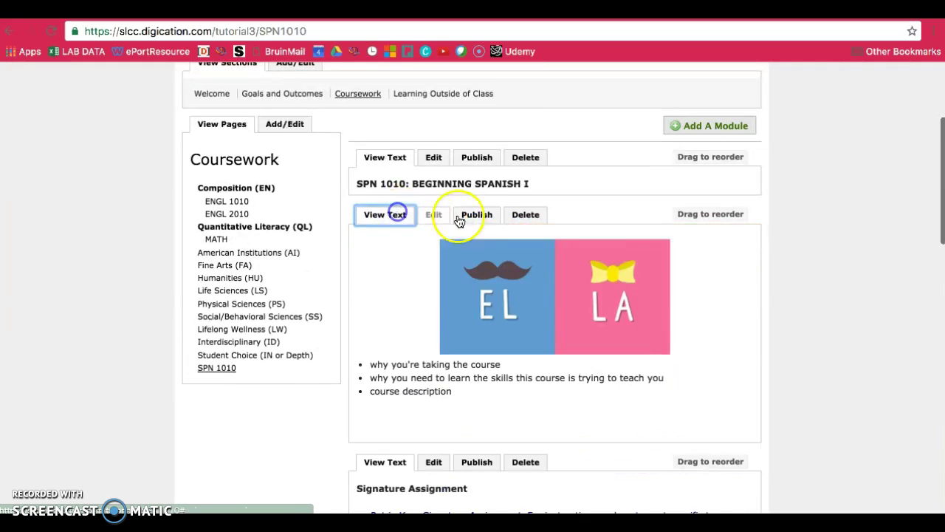
{"action": "scroll", "coordinate": [723, 310], "scroll_direction": "down", "scroll_amount": 3}
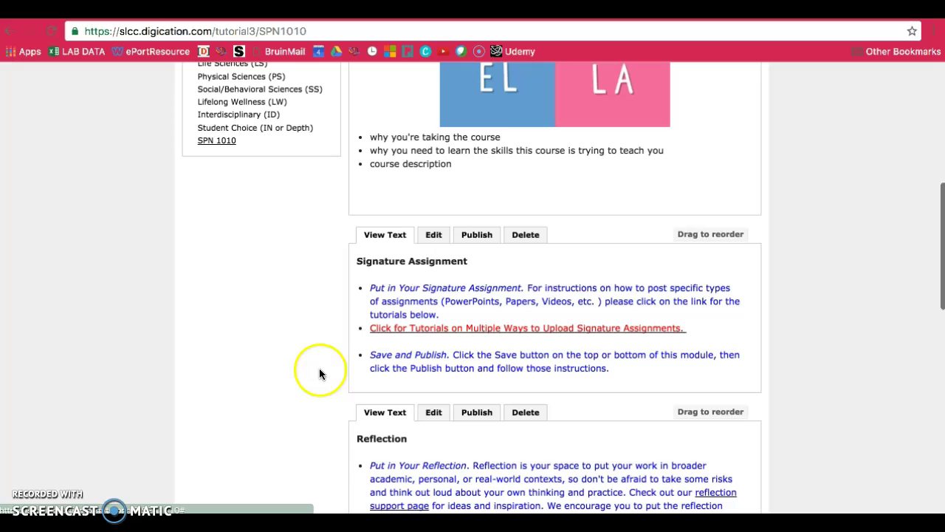
{"action": "scroll", "coordinate": [590, 359], "scroll_direction": "down", "scroll_amount": 3}
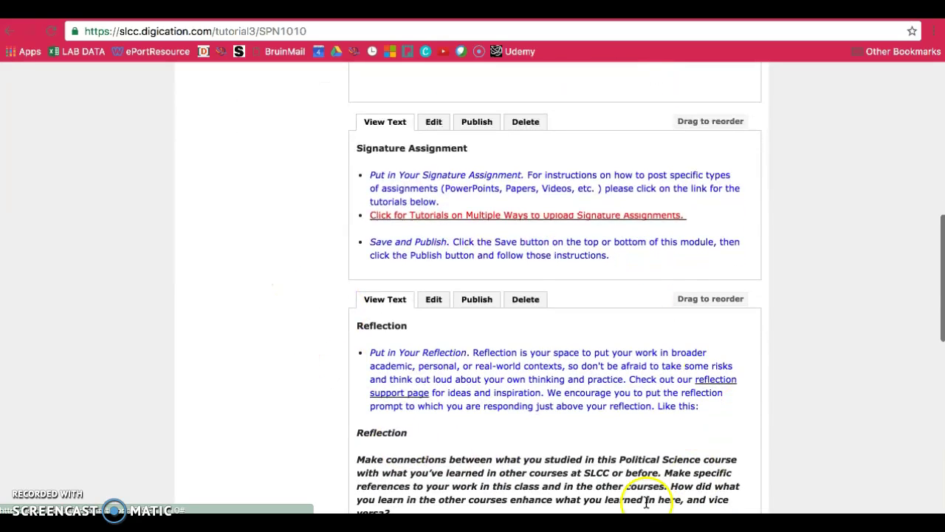
{"action": "scroll", "coordinate": [764, 243], "scroll_direction": "up", "scroll_amount": 10}
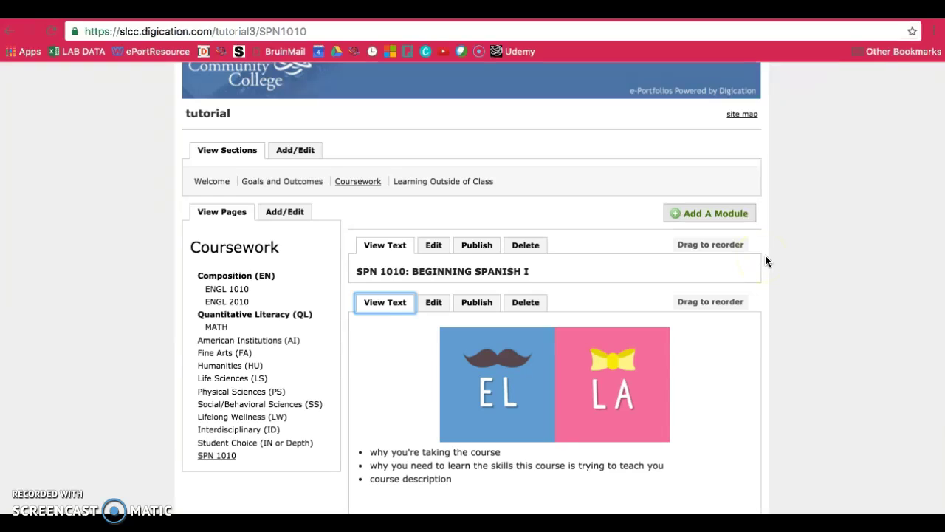
{"action": "left_click", "coordinate": [768, 263]}
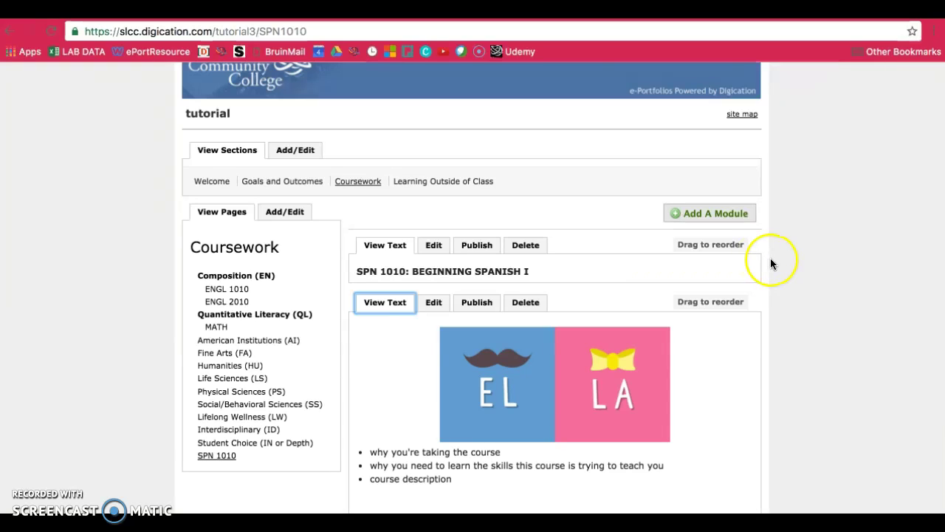
Add a new page named SPN 2010 to the Coursework section and save it.
{"action": "left_click", "coordinate": [284, 214]}
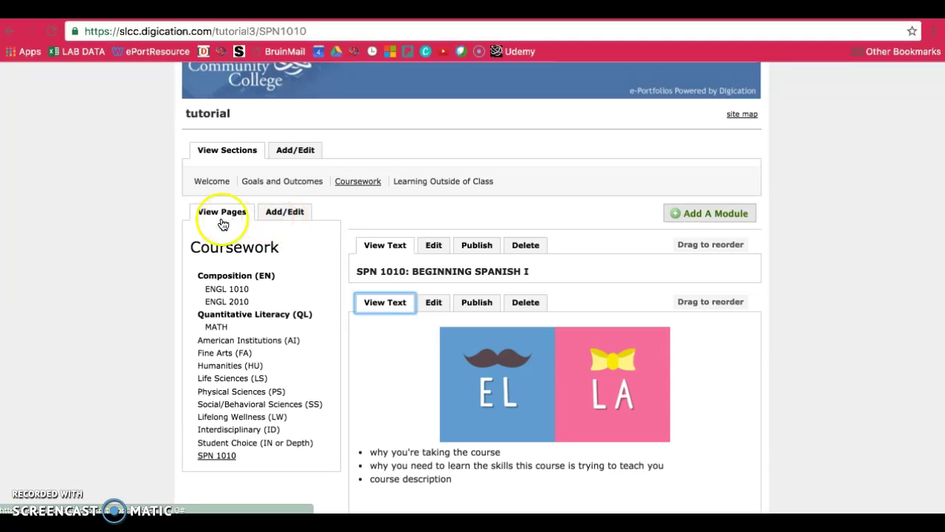
{"action": "left_click", "coordinate": [300, 214]}
{"action": "scroll", "coordinate": [324, 236], "scroll_direction": "down", "scroll_amount": 3}
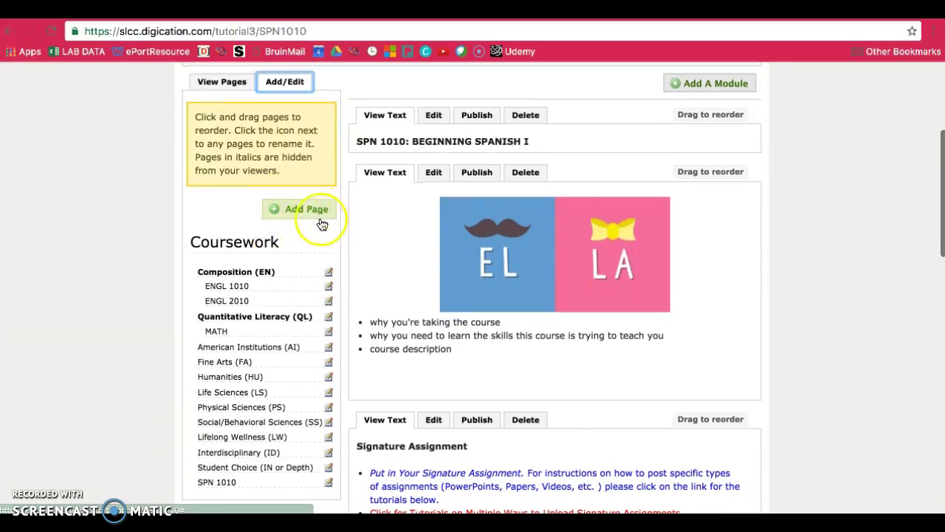
{"action": "left_click", "coordinate": [311, 209]}
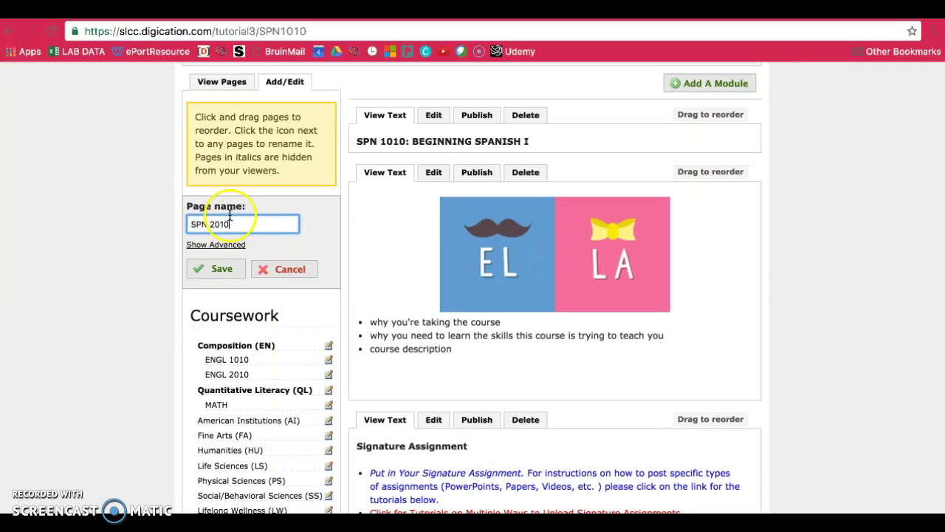
{"action": "left_click", "coordinate": [223, 272]}
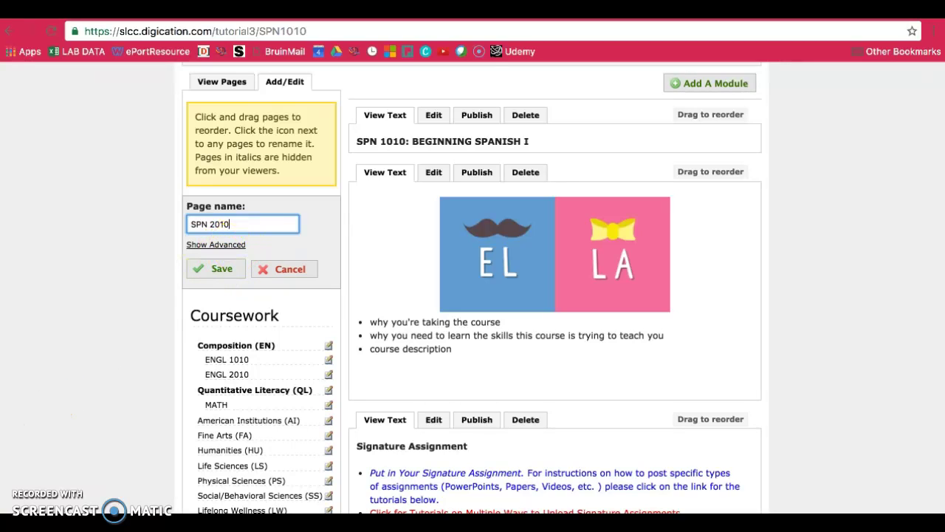
{"action": "left_click", "coordinate": [207, 237]}
{"action": "scroll", "coordinate": [209, 235], "scroll_direction": "down", "scroll_amount": 1}
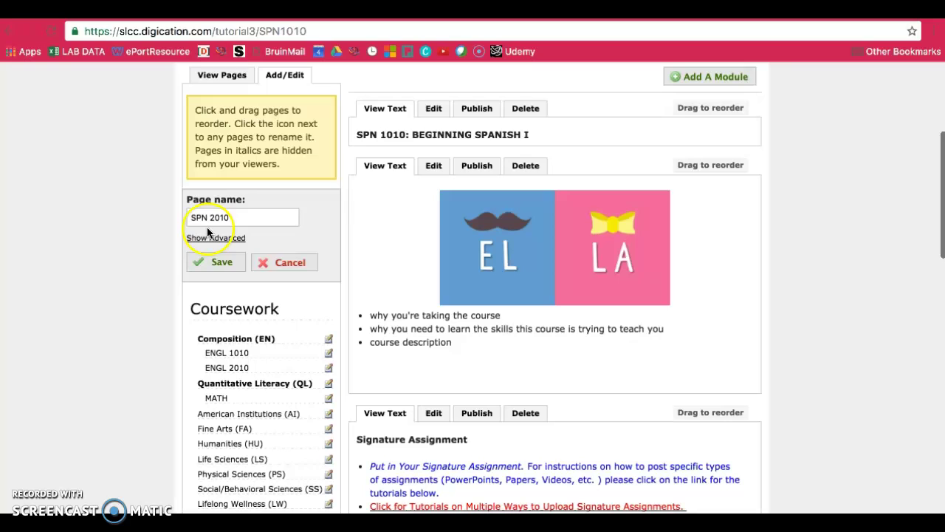
{"action": "scroll", "coordinate": [218, 240], "scroll_direction": "down", "scroll_amount": 1}
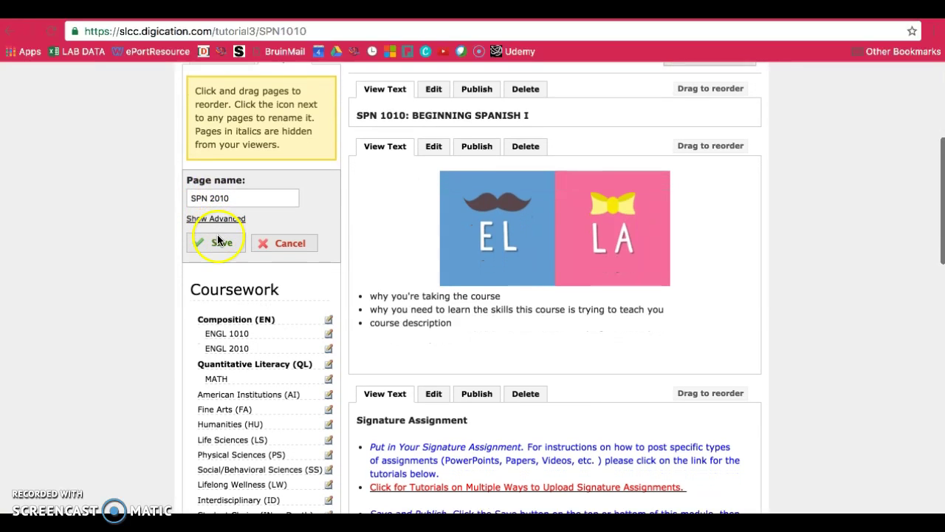
{"action": "scroll", "coordinate": [223, 211], "scroll_direction": "up", "scroll_amount": 1}
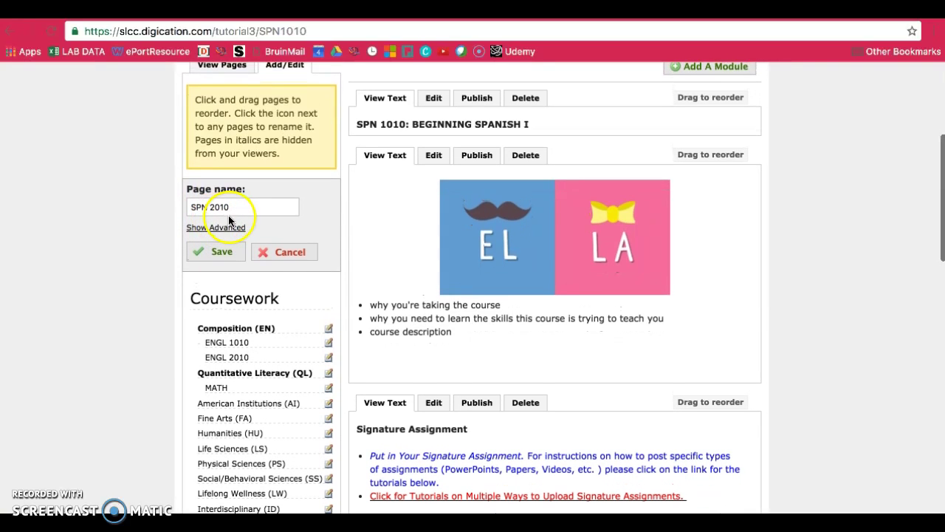
{"action": "scroll", "coordinate": [232, 214], "scroll_direction": "down", "scroll_amount": 1}
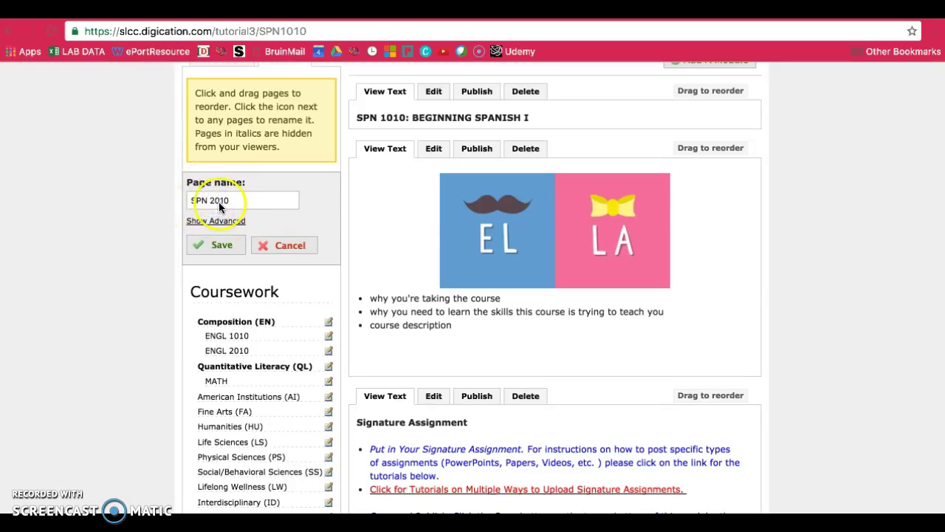
{"action": "scroll", "coordinate": [229, 234], "scroll_direction": "down", "scroll_amount": 1}
{"action": "left_click", "coordinate": [221, 235]}
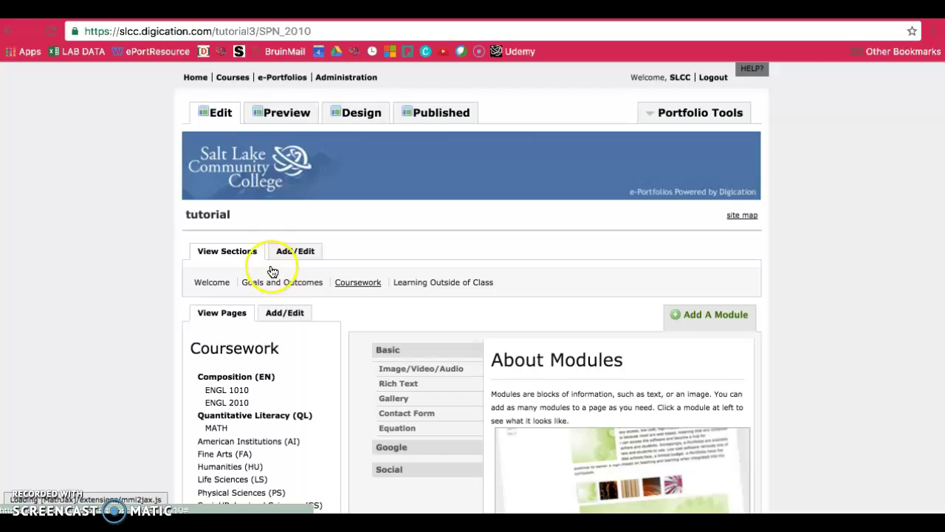
Try to move the SPN 2010 page up beside SPN 1010 in the Coursework page list and reopen the SPN 2010 page.
{"action": "scroll", "coordinate": [271, 271], "scroll_direction": "down", "scroll_amount": 5}
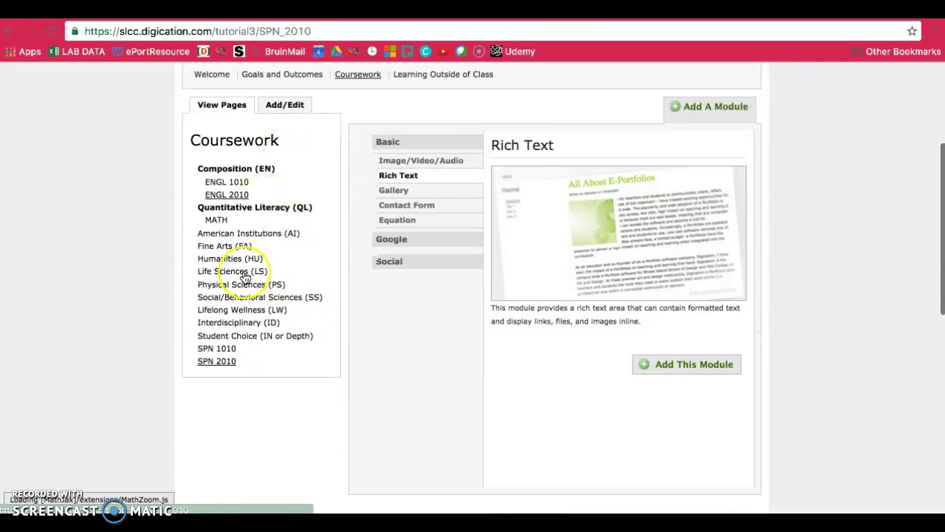
{"action": "scroll", "coordinate": [216, 356], "scroll_direction": "down", "scroll_amount": 1}
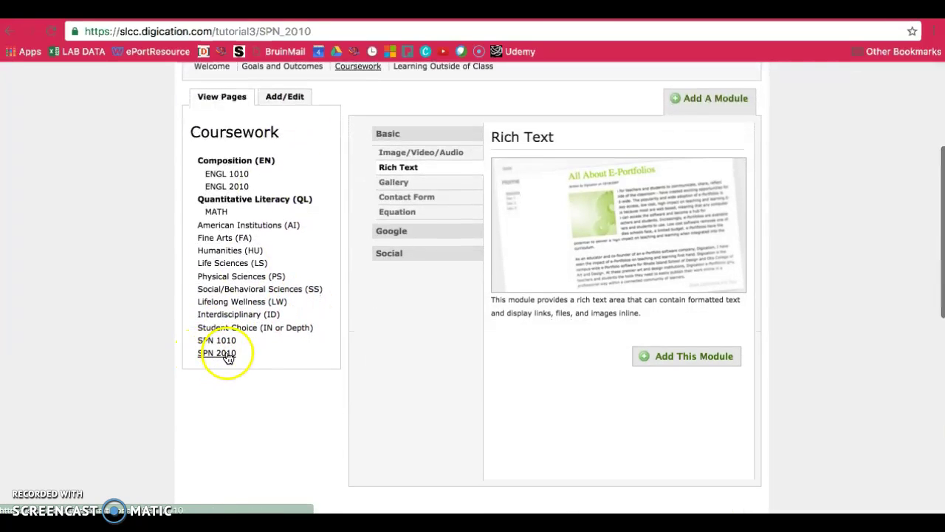
{"action": "left_click", "coordinate": [286, 98]}
{"action": "scroll", "coordinate": [268, 343], "scroll_direction": "down", "scroll_amount": 3}
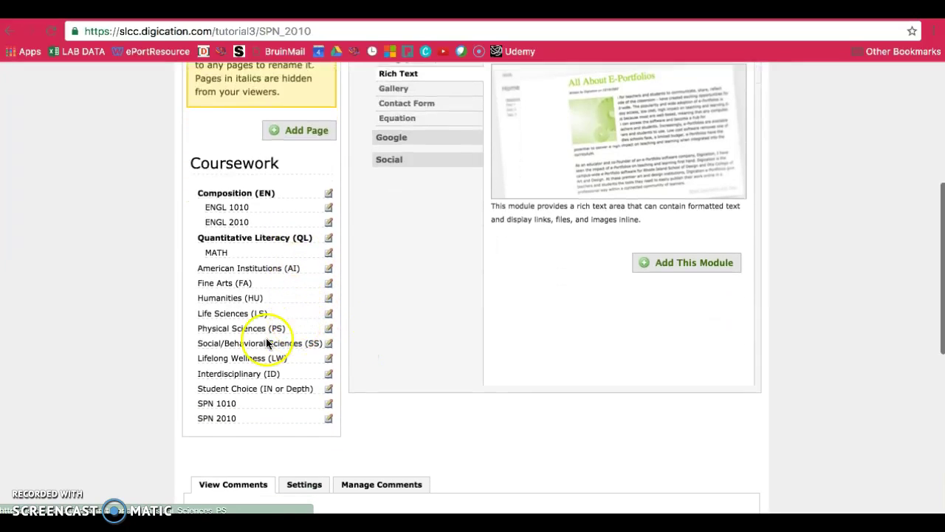
{"action": "mouse_move", "coordinate": [212, 415]}
{"action": "left_mouse_down"}
{"action": "mouse_move", "coordinate": [217, 401]}
{"action": "mouse_move", "coordinate": [248, 405]}
{"action": "mouse_move", "coordinate": [203, 402]}
{"action": "left_mouse_up"}
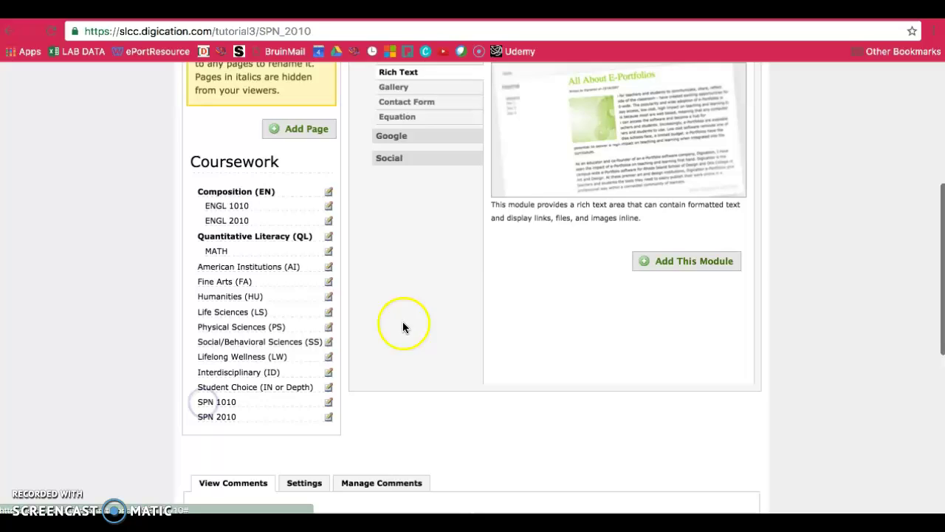
{"action": "scroll", "coordinate": [245, 121], "scroll_direction": "up", "scroll_amount": 3}
{"action": "scroll", "coordinate": [231, 180], "scroll_direction": "down", "scroll_amount": 4}
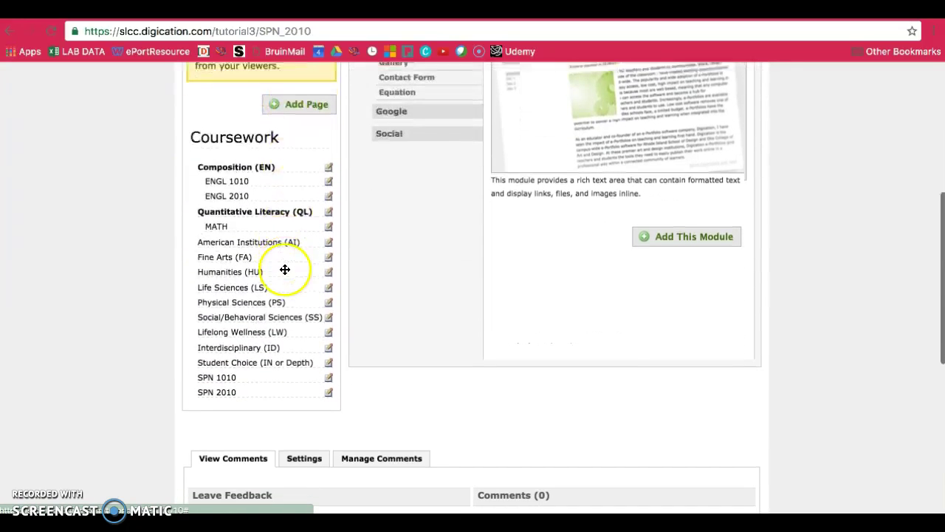
{"action": "left_click", "coordinate": [214, 369]}
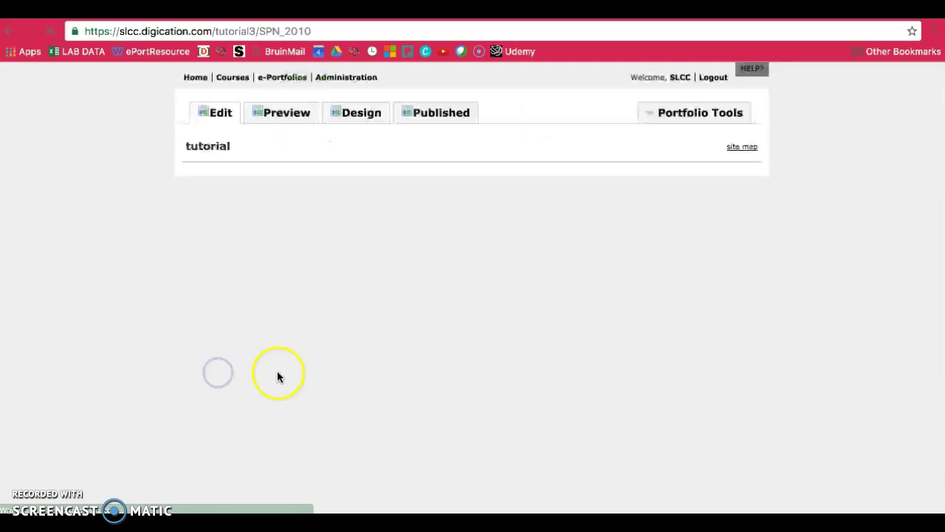
Add a Rich Text module to the empty SPN 2010 page.
{"action": "scroll", "coordinate": [698, 310], "scroll_direction": "down", "scroll_amount": 3}
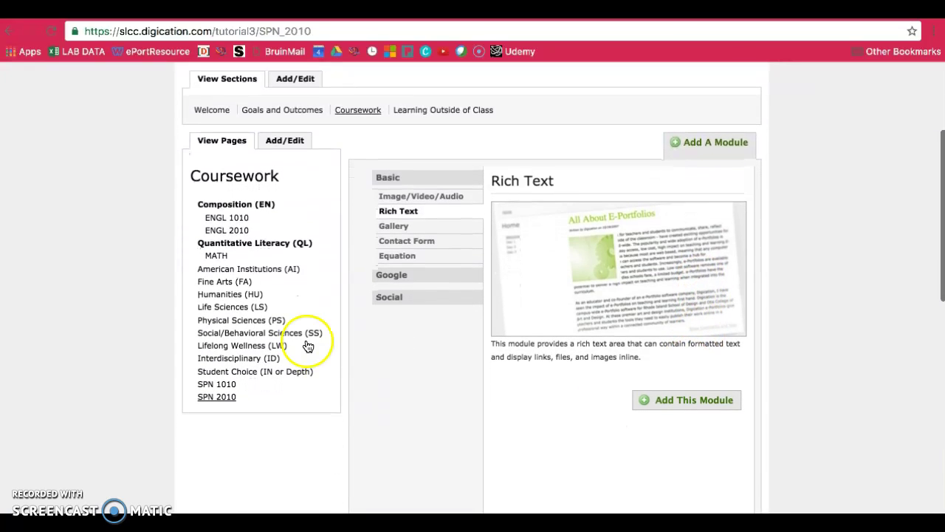
{"action": "scroll", "coordinate": [882, 332], "scroll_direction": "down", "scroll_amount": 3}
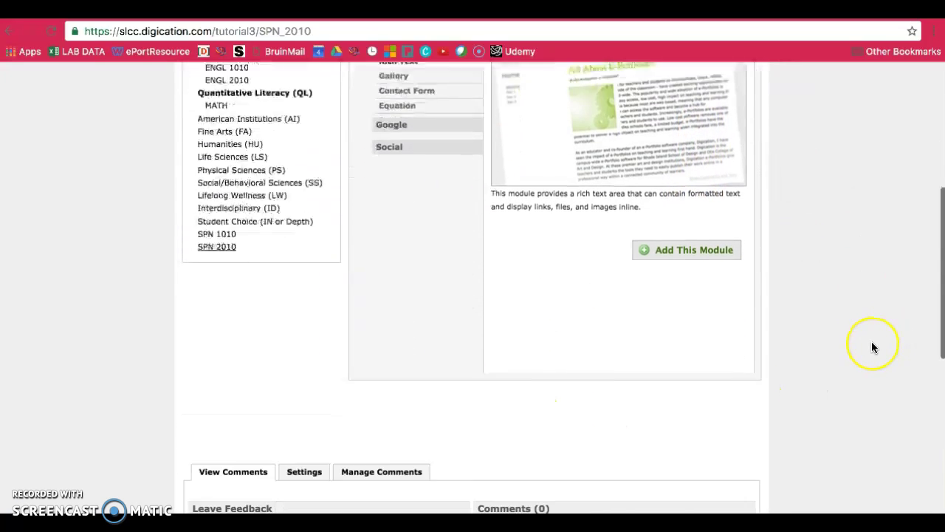
{"action": "scroll", "coordinate": [872, 347], "scroll_direction": "up", "scroll_amount": 5}
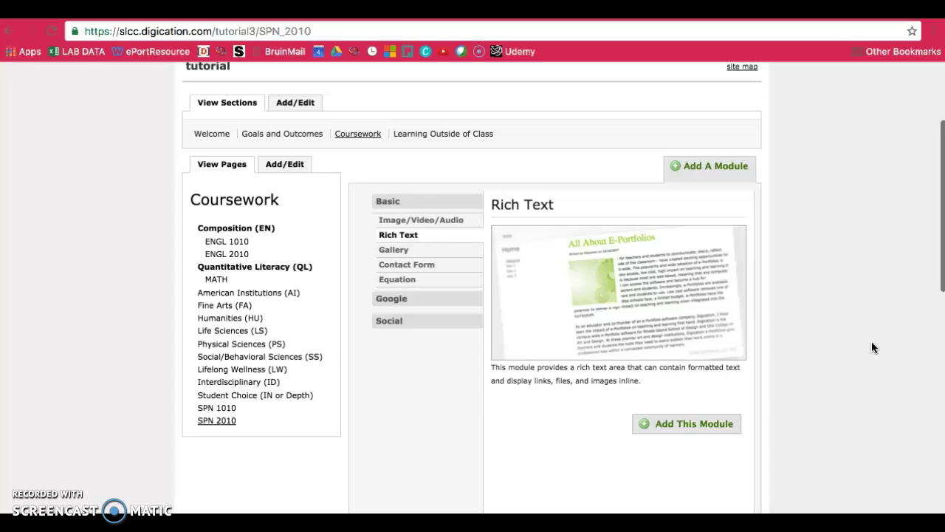
{"action": "scroll", "coordinate": [872, 348], "scroll_direction": "down", "scroll_amount": 2}
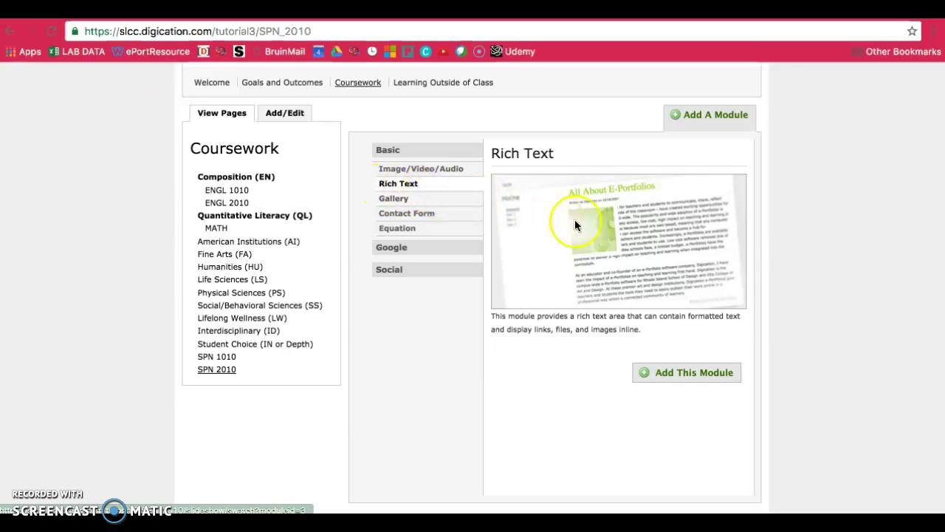
{"action": "left_click", "coordinate": [684, 298]}
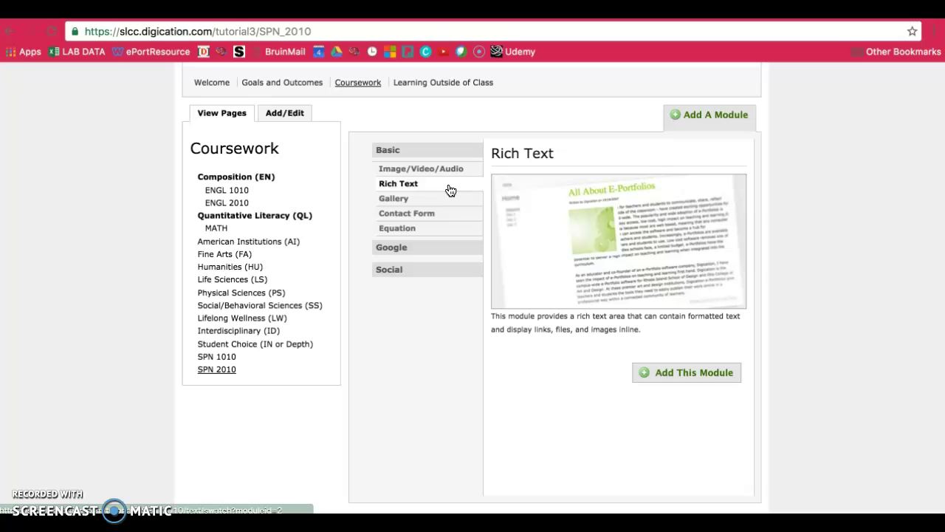
{"action": "left_click", "coordinate": [685, 373]}
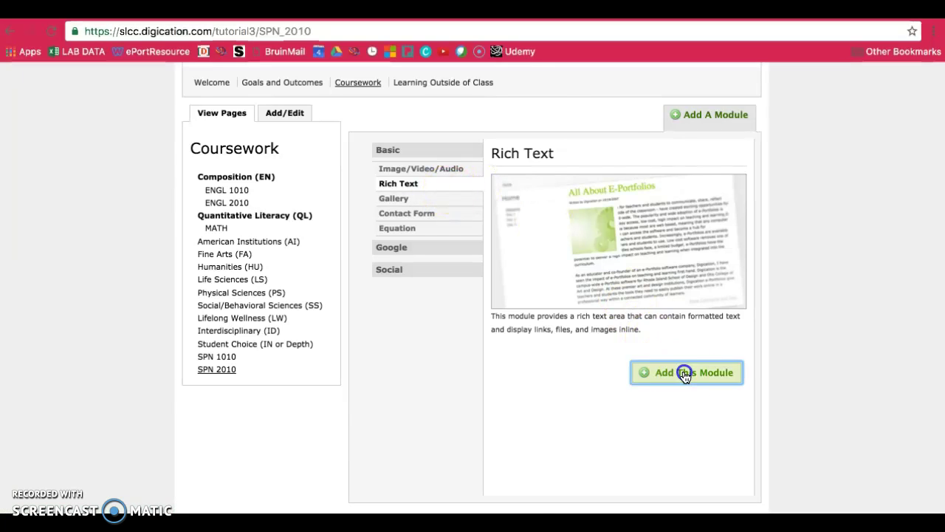
Add three more Rich Text modules to the SPN 2010 page.
{"action": "scroll", "coordinate": [679, 357], "scroll_direction": "down", "scroll_amount": 1}
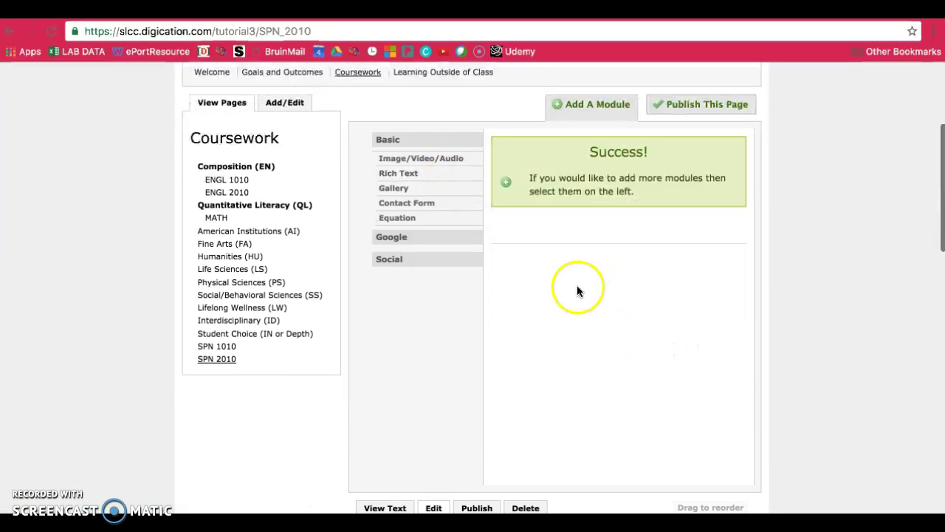
{"action": "left_click", "coordinate": [593, 114]}
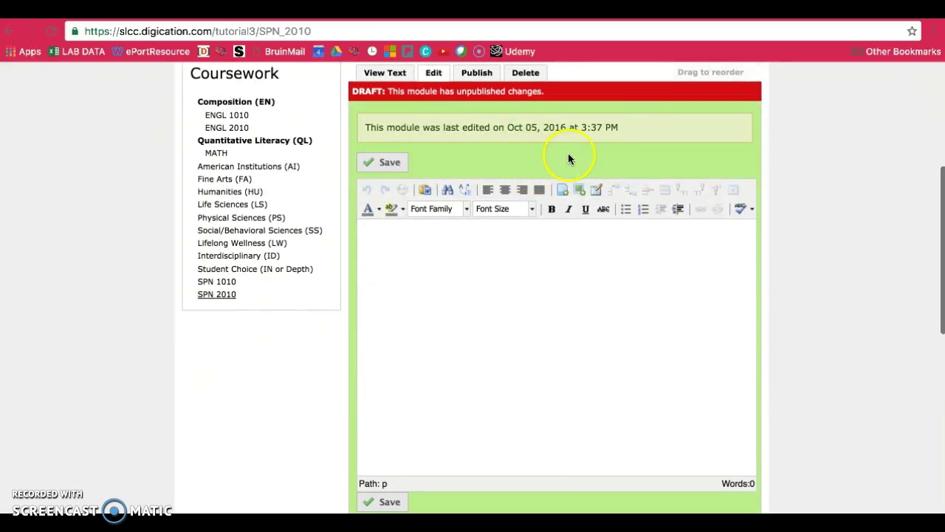
{"action": "scroll", "coordinate": [628, 140], "scroll_direction": "up", "scroll_amount": 3}
{"action": "left_click", "coordinate": [596, 146]}
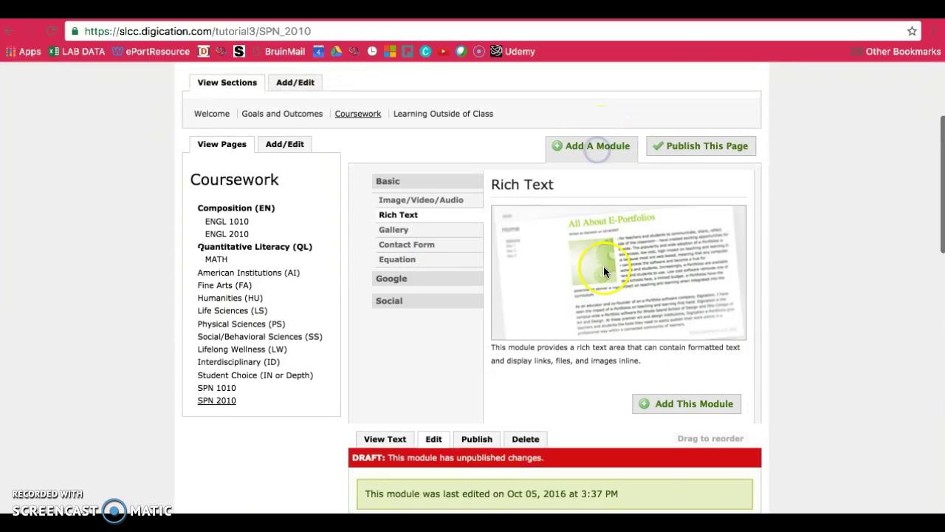
{"action": "left_click", "coordinate": [696, 406]}
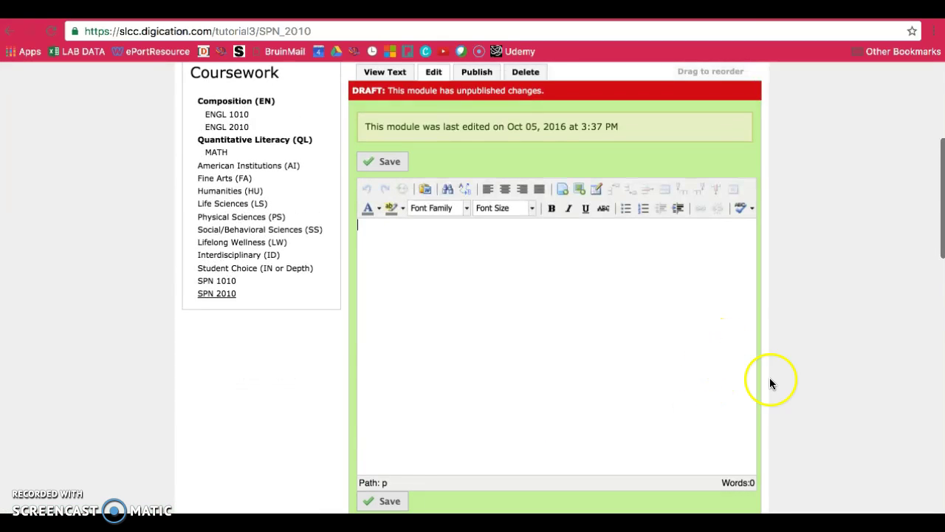
{"action": "scroll", "coordinate": [802, 343], "scroll_direction": "up", "scroll_amount": 5}
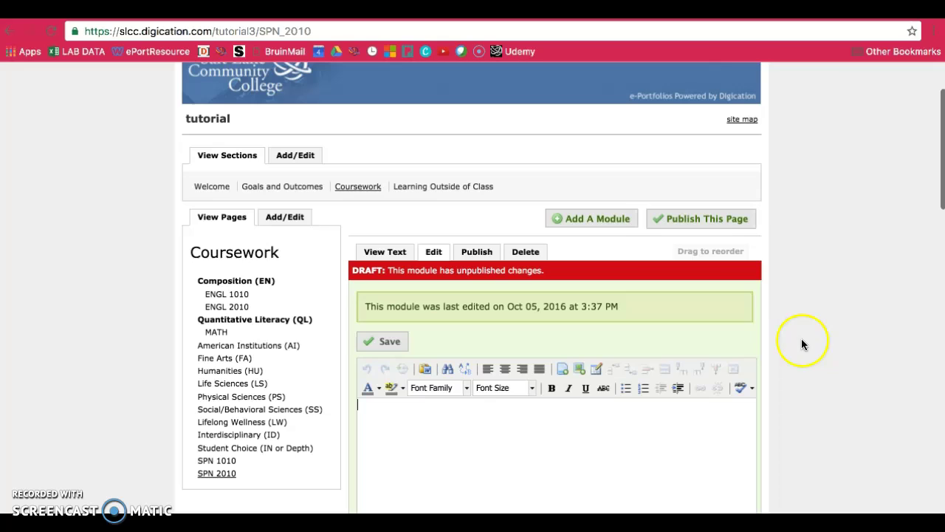
{"action": "left_click", "coordinate": [597, 218]}
{"action": "left_click", "coordinate": [713, 482]}
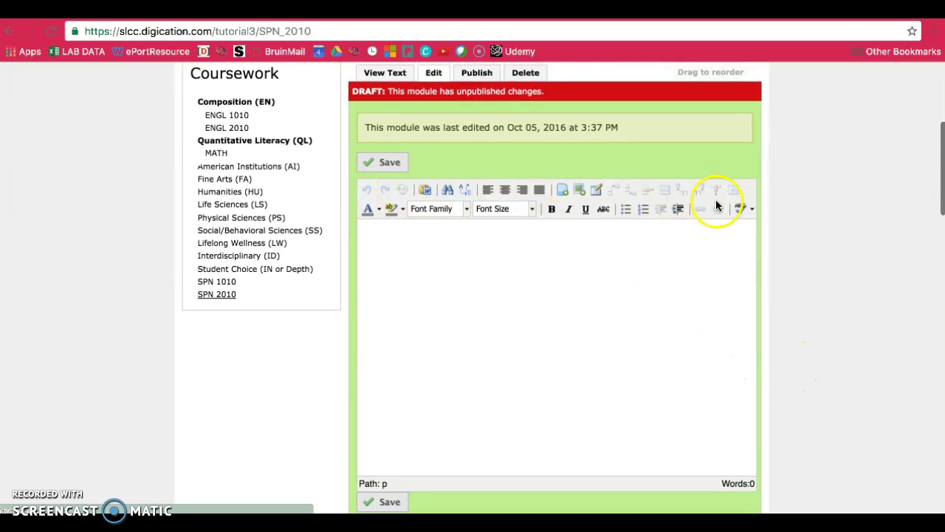
{"action": "scroll", "coordinate": [679, 188], "scroll_direction": "up", "scroll_amount": 4}
{"action": "left_click", "coordinate": [583, 190]}
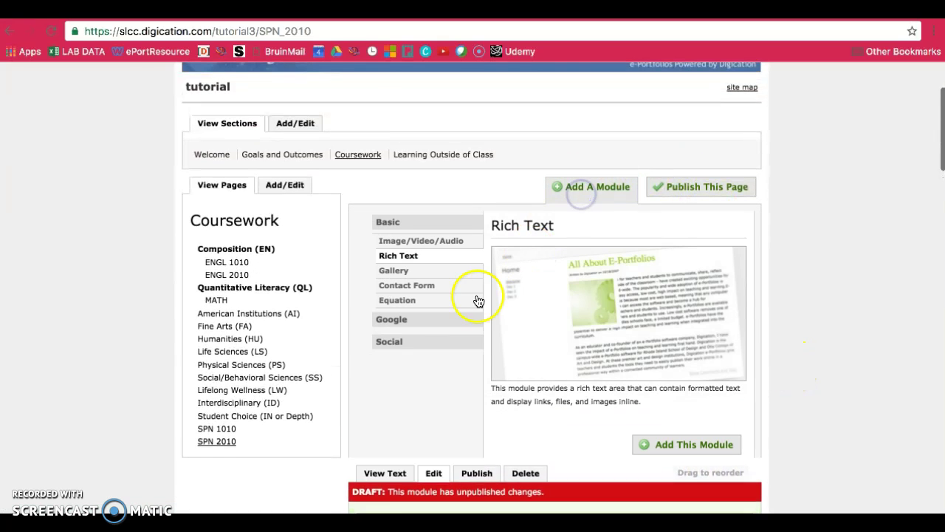
{"action": "left_click", "coordinate": [724, 444]}
{"action": "scroll", "coordinate": [727, 438], "scroll_direction": "down", "scroll_amount": 5}
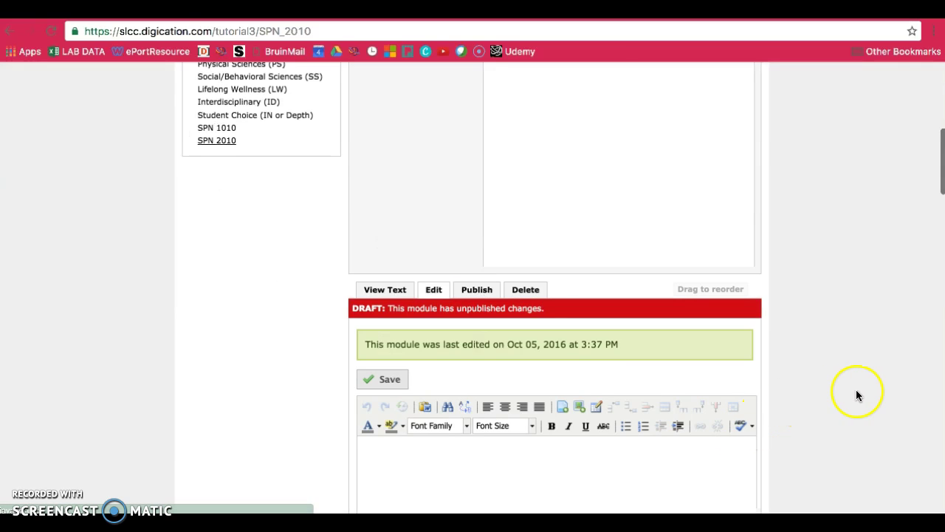
{"action": "scroll", "coordinate": [847, 384], "scroll_direction": "up", "scroll_amount": 3}
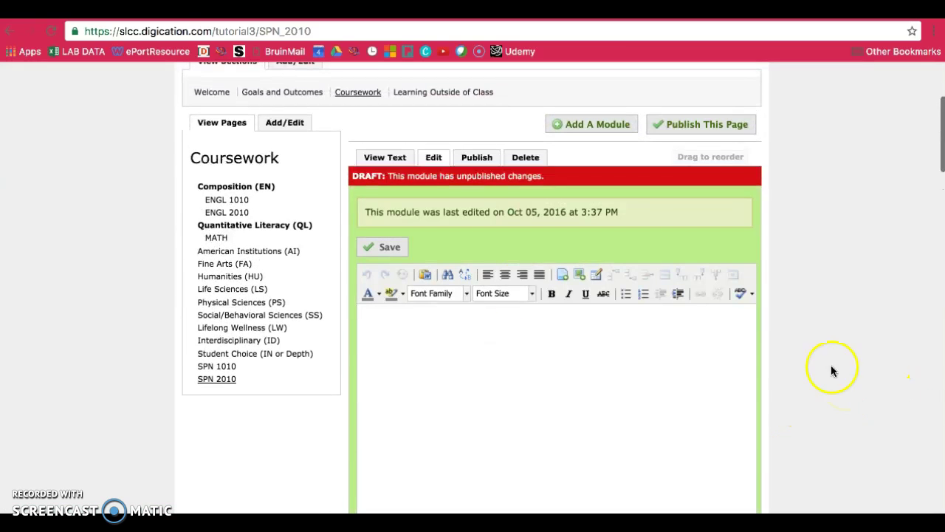
Enter the heading "SPN 2010: INTERMEDIATE SPANISH I" in the first text module and save it.
{"action": "left_click", "coordinate": [465, 371]}
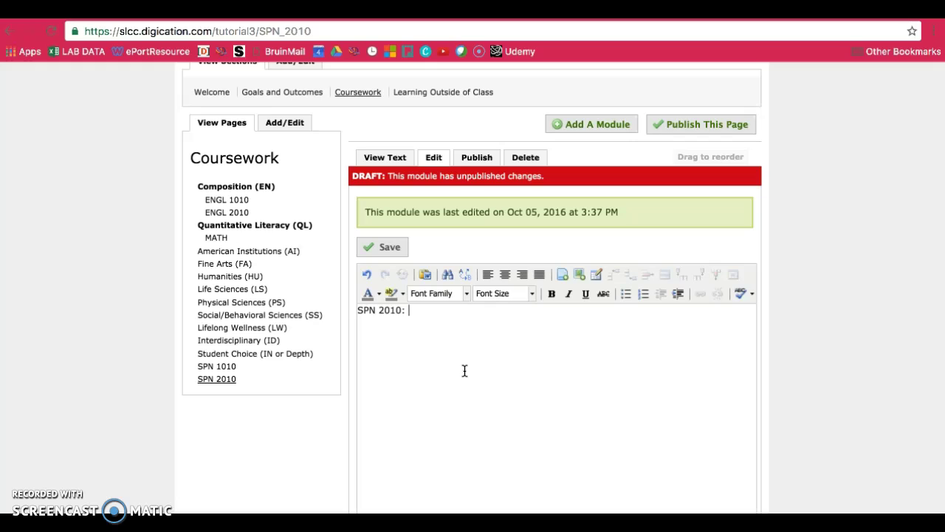
{"action": "left_click", "coordinate": [362, 314]}
{"action": "left_click", "coordinate": [359, 310]}
{"action": "left_click", "coordinate": [386, 310]}
{"action": "left_click", "coordinate": [415, 310]}
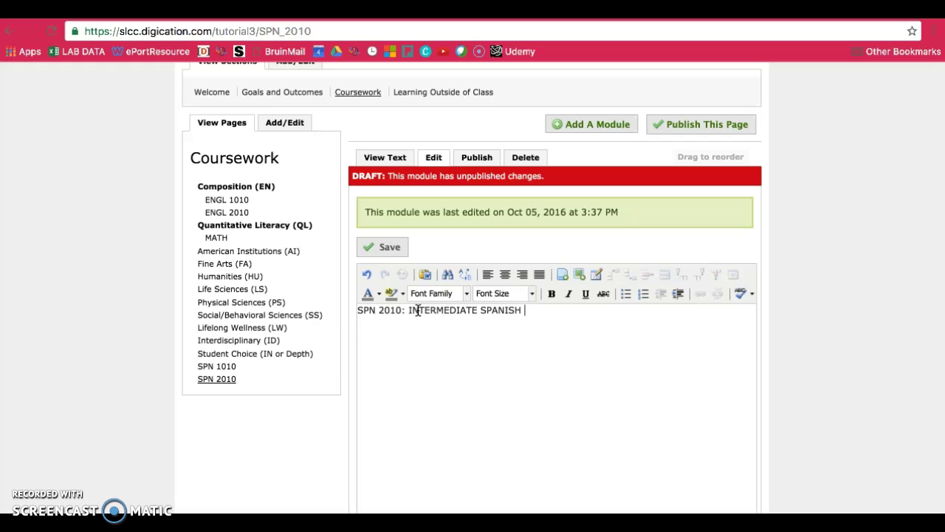
{"action": "left_click", "coordinate": [381, 246]}
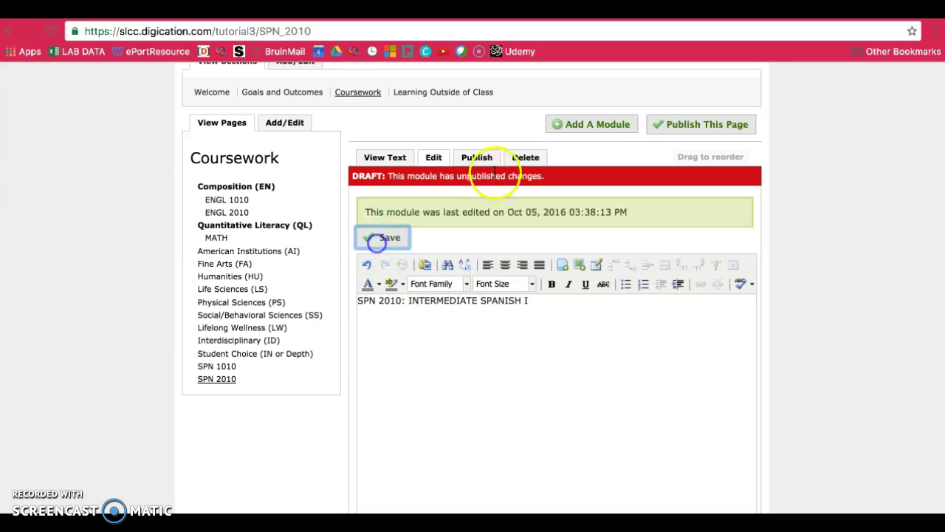
Publish the heading module's changes and return to its text view.
{"action": "left_click", "coordinate": [486, 164]}
{"action": "left_click", "coordinate": [421, 359]}
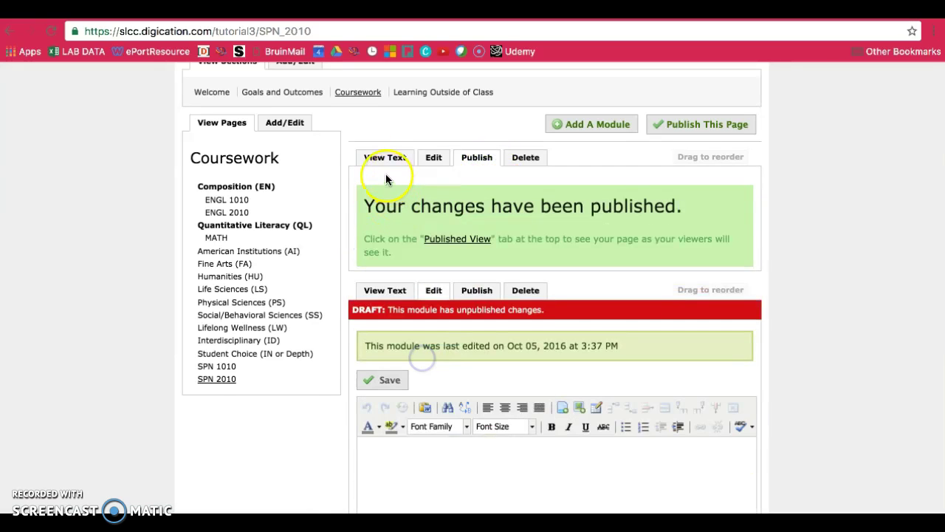
{"action": "left_click", "coordinate": [390, 166]}
Make the whole SPN 2010 heading bold, then save and republish its module.
{"action": "scroll", "coordinate": [580, 276], "scroll_direction": "down", "scroll_amount": 2}
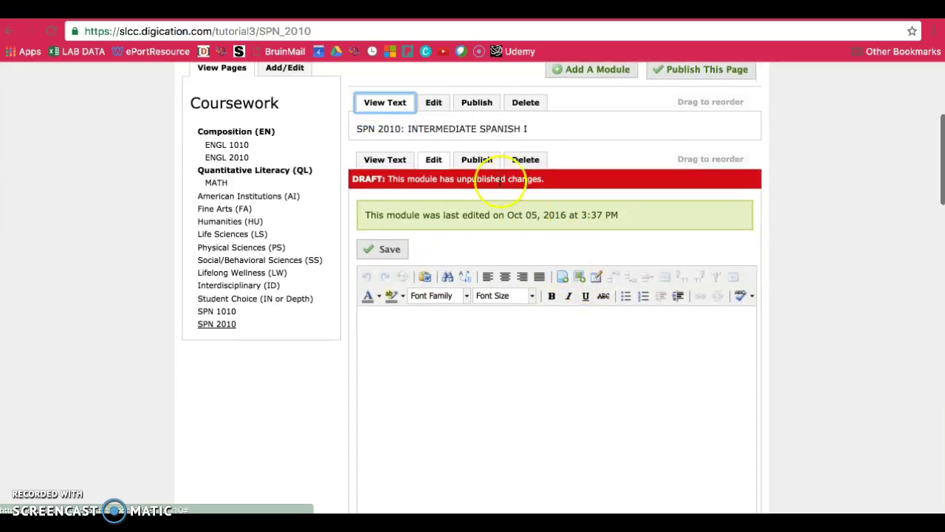
{"action": "left_click", "coordinate": [431, 107]}
{"action": "left_click_drag", "start_coordinate": [530, 226], "coordinate": [343, 231]}
{"action": "left_click", "coordinate": [553, 211]}
{"action": "left_click", "coordinate": [387, 162]}
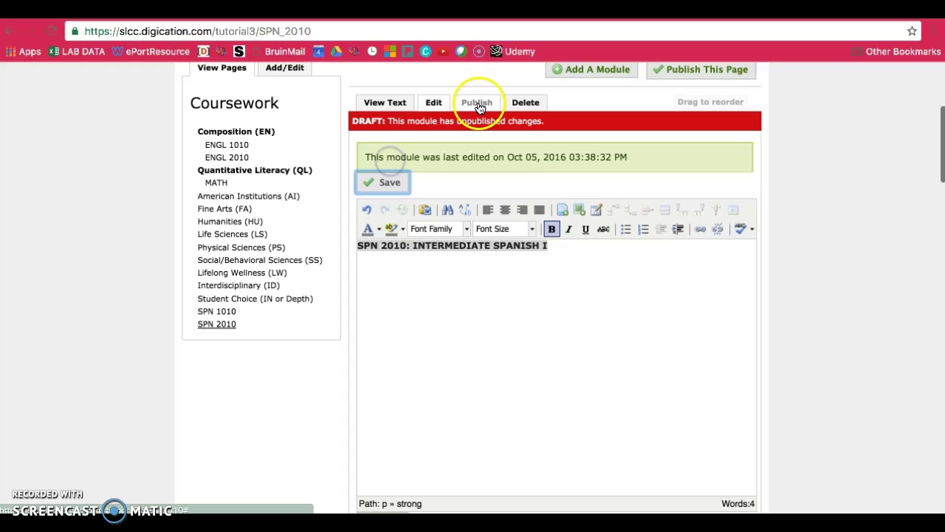
{"action": "left_click", "coordinate": [476, 102]}
{"action": "left_click", "coordinate": [417, 306]}
{"action": "left_click", "coordinate": [386, 102]}
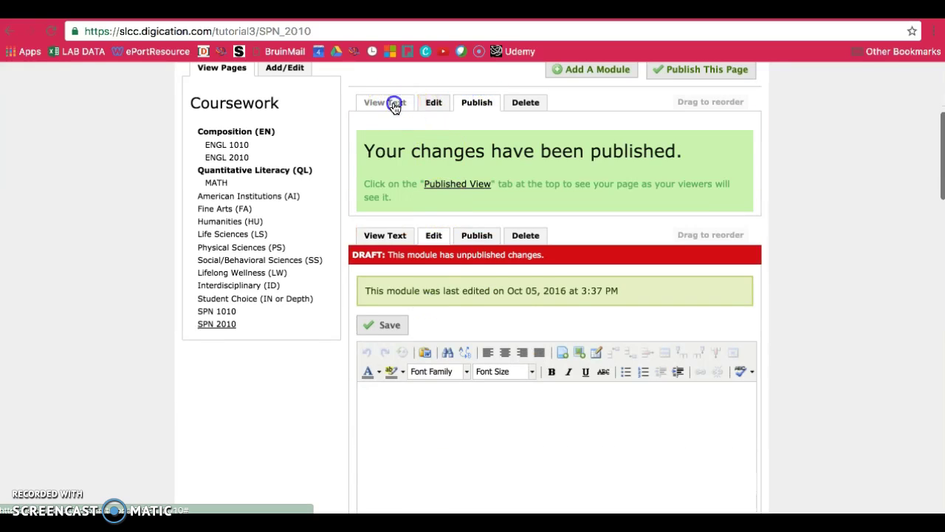
Enter "IMAGE & INTRO" in the second text module and save it.
{"action": "scroll", "coordinate": [504, 188], "scroll_direction": "down", "scroll_amount": 2}
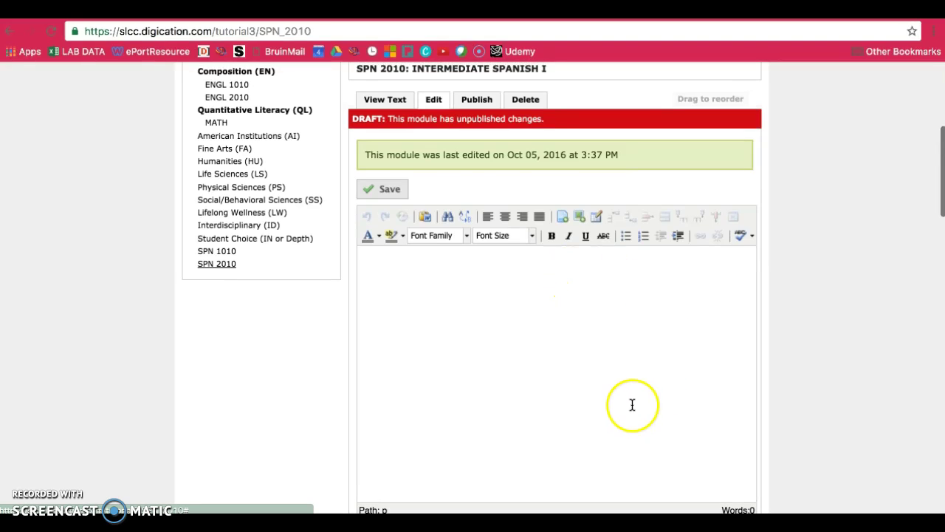
{"action": "scroll", "coordinate": [635, 392], "scroll_direction": "down", "scroll_amount": 3}
{"action": "scroll", "coordinate": [634, 393], "scroll_direction": "down", "scroll_amount": 3}
{"action": "scroll", "coordinate": [553, 257], "scroll_direction": "up", "scroll_amount": 4}
{"action": "left_click", "coordinate": [531, 233]}
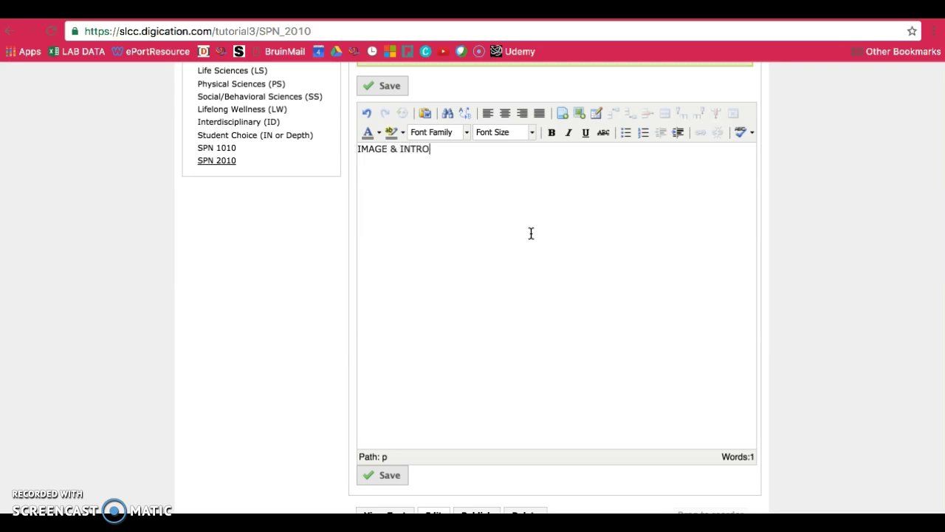
{"action": "left_click", "coordinate": [384, 86]}
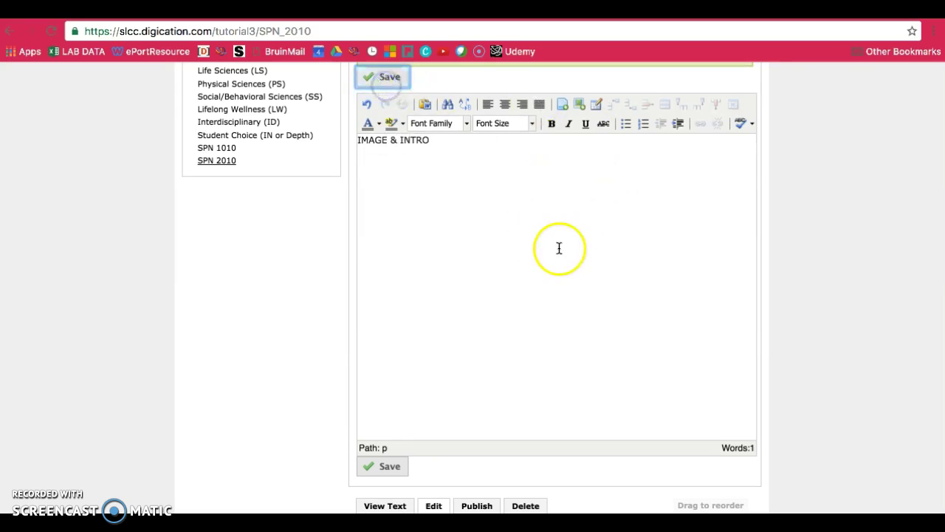
Enter "SIGNATURE ASSIGNMENT" in the third text module and save it.
{"action": "scroll", "coordinate": [561, 248], "scroll_direction": "down", "scroll_amount": 2}
{"action": "scroll", "coordinate": [563, 251], "scroll_direction": "down", "scroll_amount": 5}
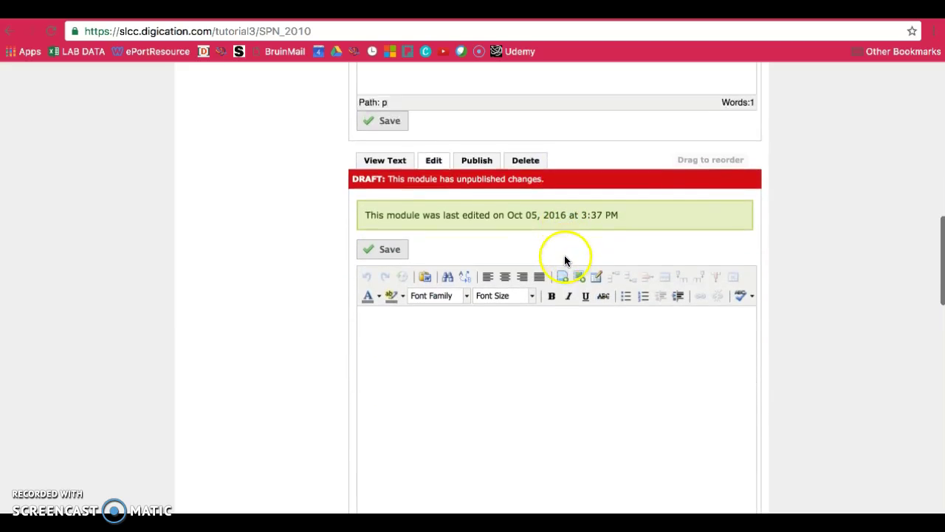
{"action": "left_click", "coordinate": [495, 284]}
{"action": "type", "text": "SIGNATURE ASSIGNMENT"}
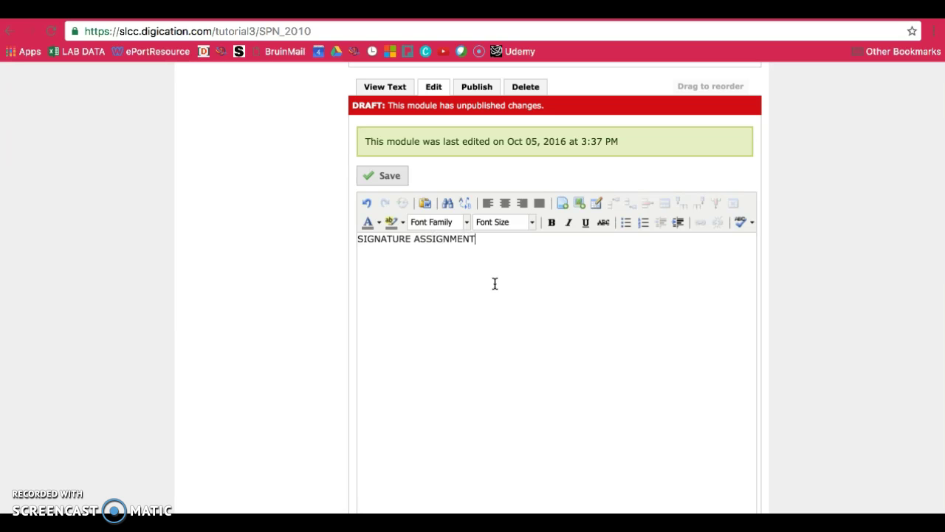
{"action": "left_click", "coordinate": [384, 176]}
Enter "REFLECTION" in the fourth text module and save it.
{"action": "scroll", "coordinate": [582, 301], "scroll_direction": "down", "scroll_amount": 2}
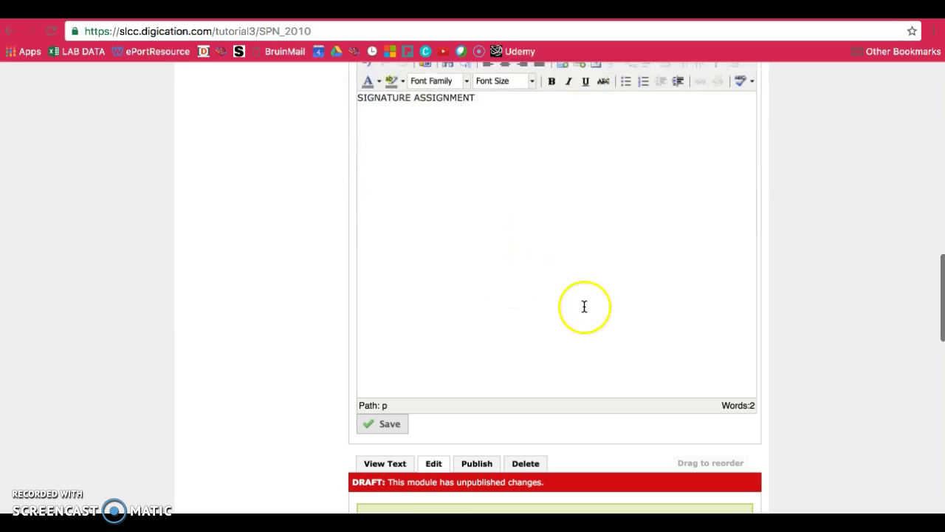
{"action": "scroll", "coordinate": [583, 309], "scroll_direction": "down", "scroll_amount": 6}
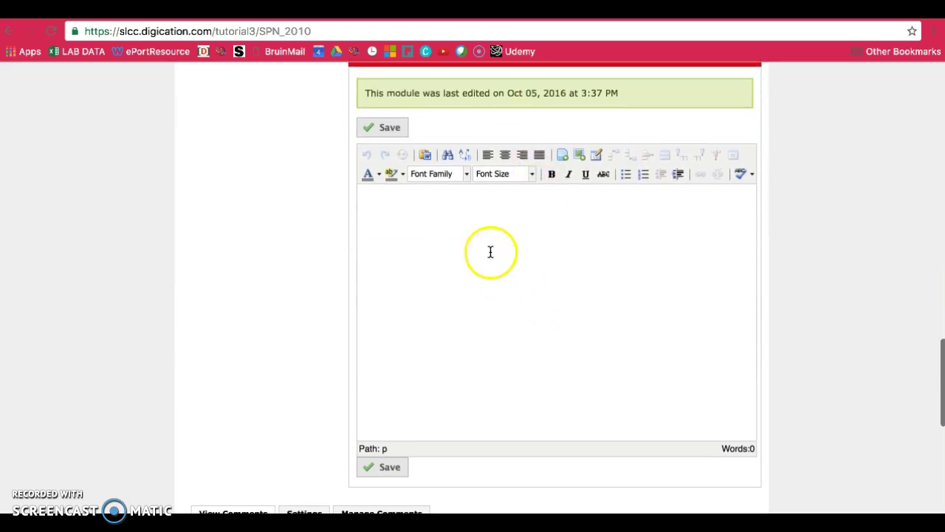
{"action": "left_click", "coordinate": [490, 252]}
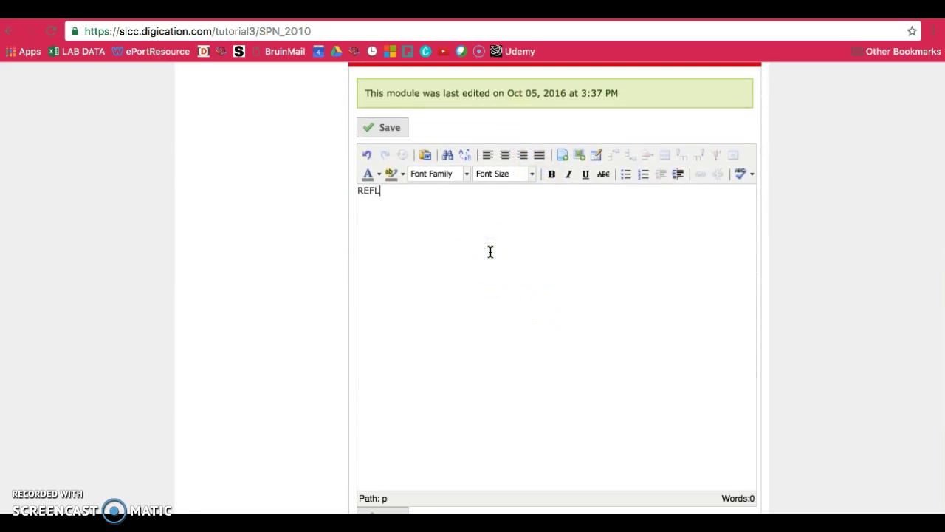
{"action": "left_click", "coordinate": [385, 124]}
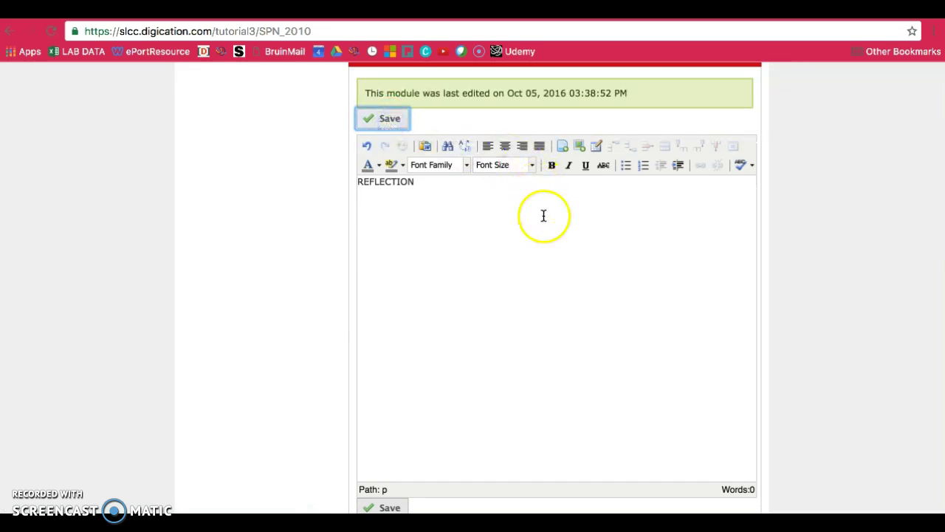
Permanently delete the REFLECTION module from the SPN 2010 page.
{"action": "scroll", "coordinate": [833, 240], "scroll_direction": "up", "scroll_amount": 1}
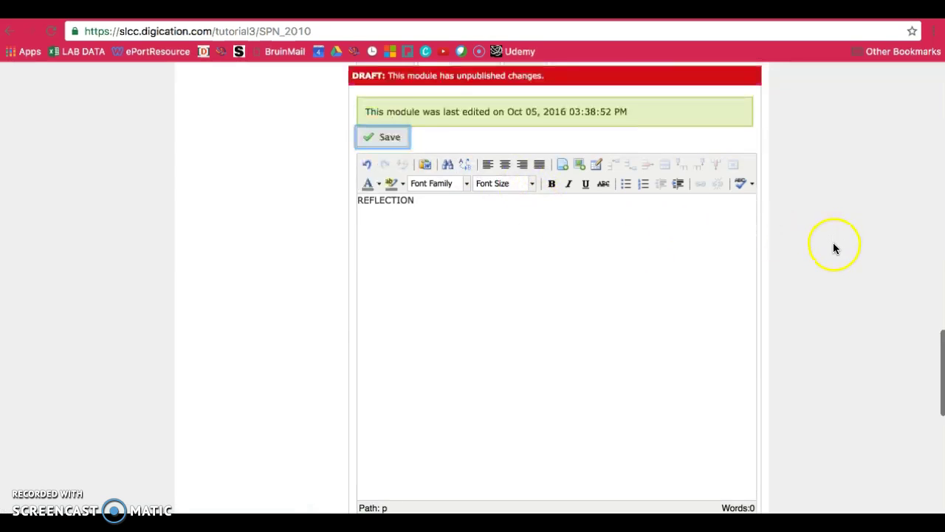
{"action": "scroll", "coordinate": [834, 248], "scroll_direction": "up", "scroll_amount": 5}
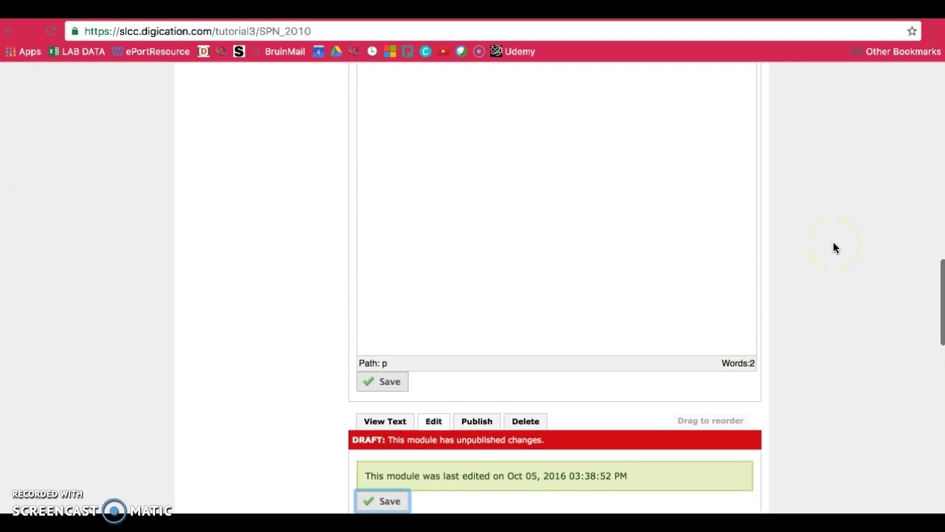
{"action": "scroll", "coordinate": [833, 247], "scroll_direction": "down", "scroll_amount": 5}
{"action": "scroll", "coordinate": [833, 247], "scroll_direction": "up", "scroll_amount": 5}
{"action": "scroll", "coordinate": [831, 243], "scroll_direction": "down", "scroll_amount": 1}
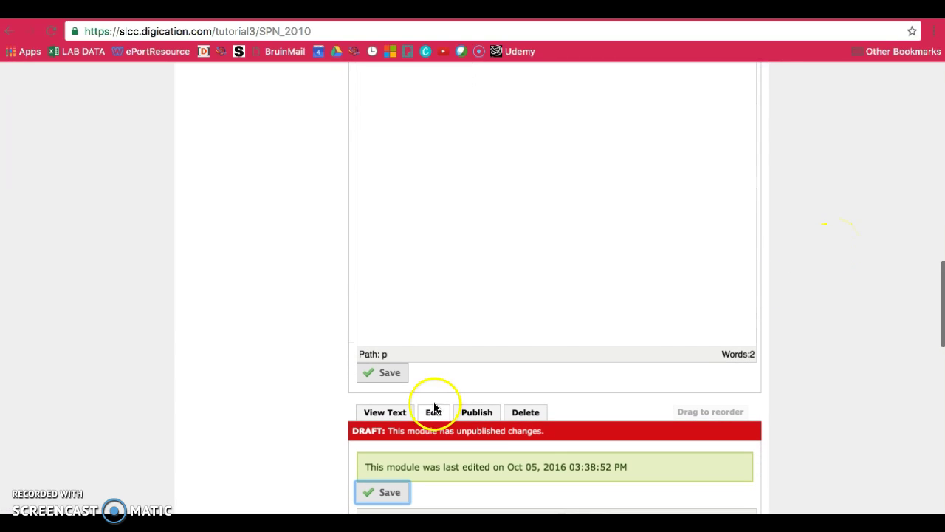
{"action": "left_click", "coordinate": [535, 411]}
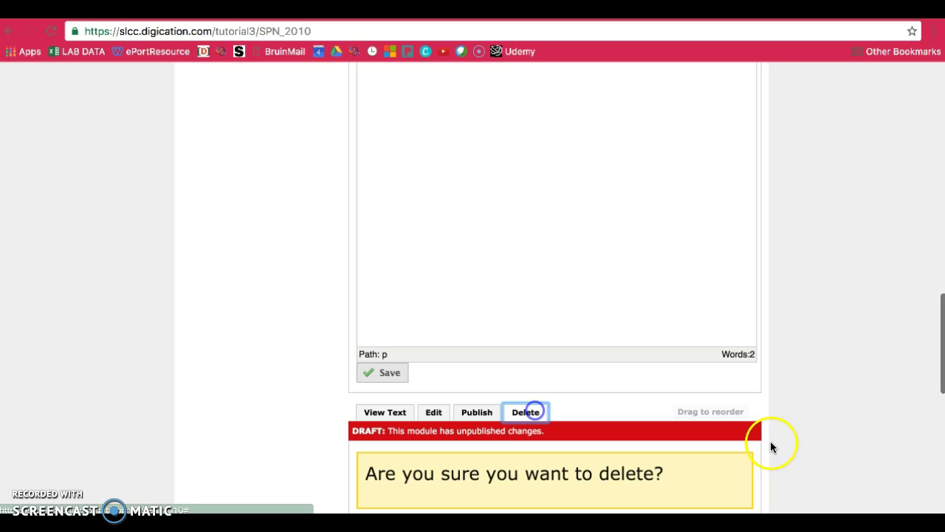
{"action": "scroll", "coordinate": [767, 440], "scroll_direction": "down", "scroll_amount": 3}
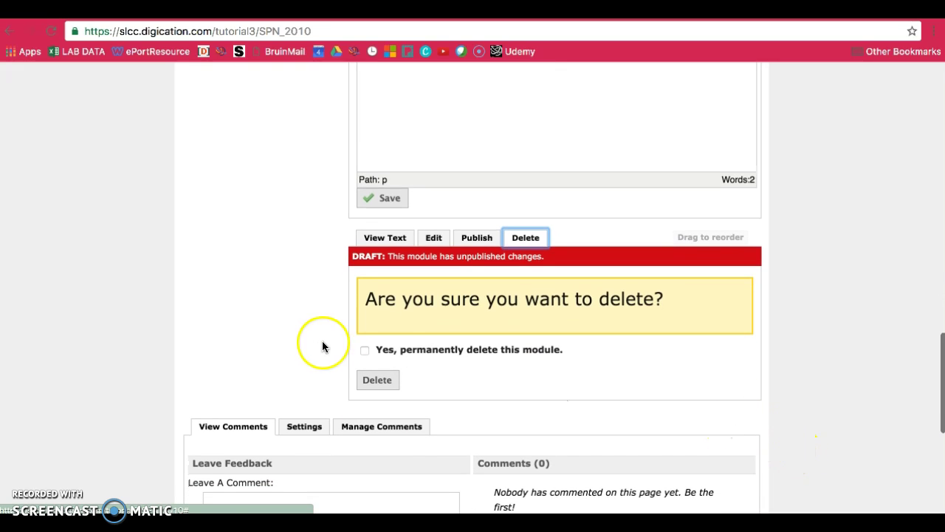
{"action": "left_click", "coordinate": [389, 353]}
{"action": "left_click", "coordinate": [390, 381]}
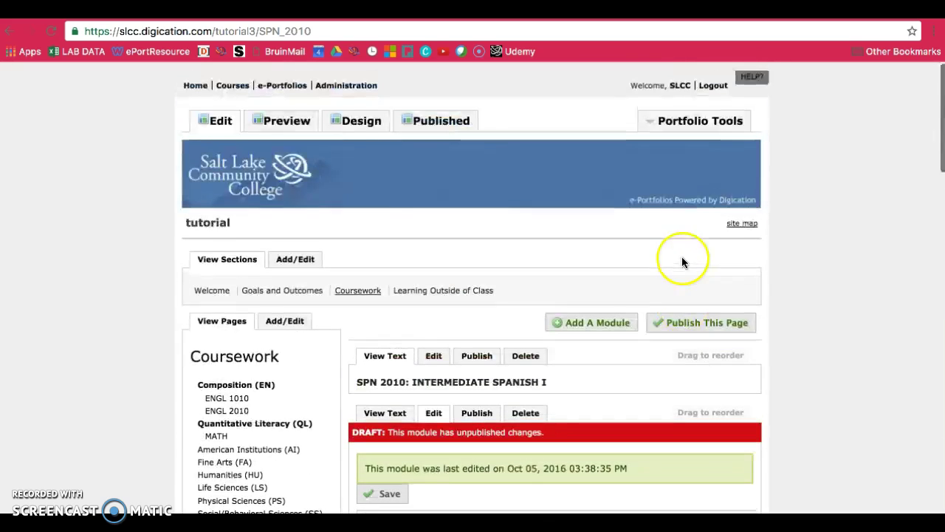
Publish all modules on the SPN 2010 page at once.
{"action": "left_click", "coordinate": [741, 323]}
{"action": "left_click", "coordinate": [413, 431]}
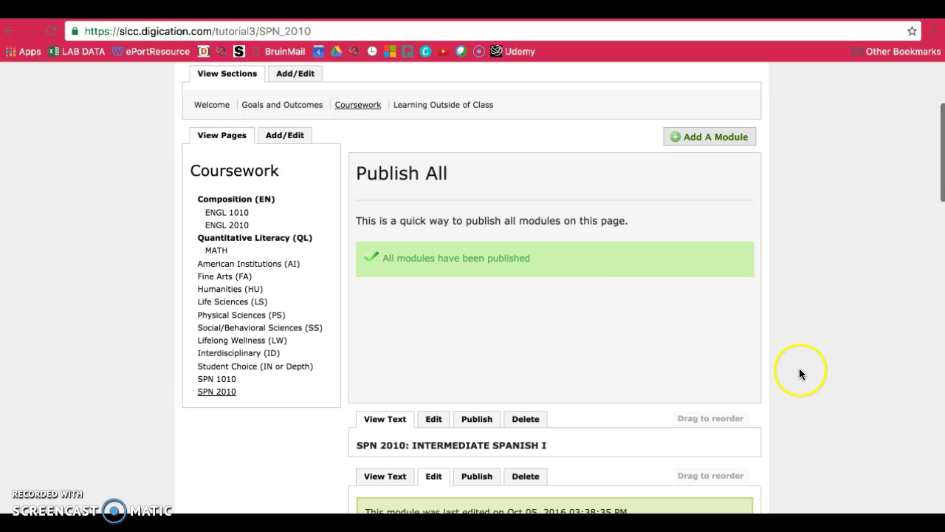
{"action": "scroll", "coordinate": [800, 374], "scroll_direction": "down", "scroll_amount": 2}
{"action": "scroll", "coordinate": [799, 371], "scroll_direction": "up", "scroll_amount": 3}
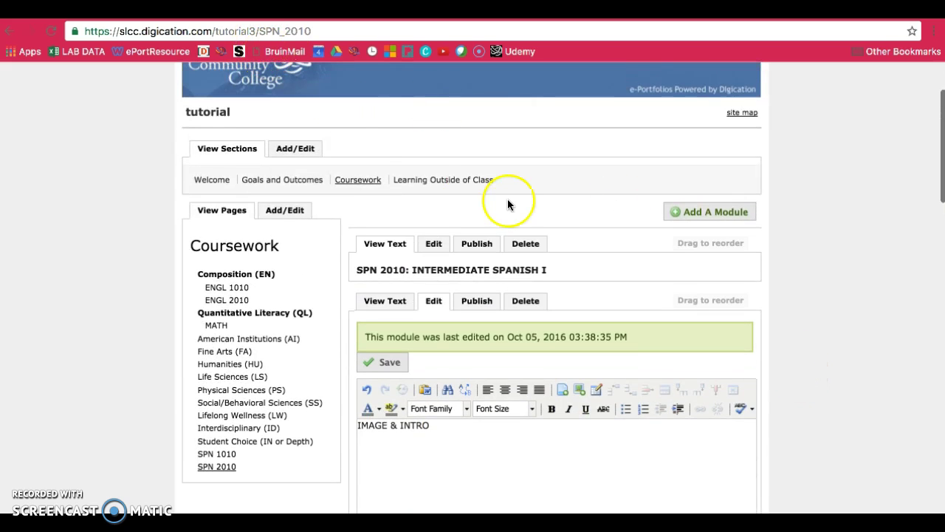
Open the published version of the SPN 2010 page and review its heading, intro and assignment modules.
{"action": "scroll", "coordinate": [507, 202], "scroll_direction": "up", "scroll_amount": 3}
{"action": "left_click", "coordinate": [435, 113]}
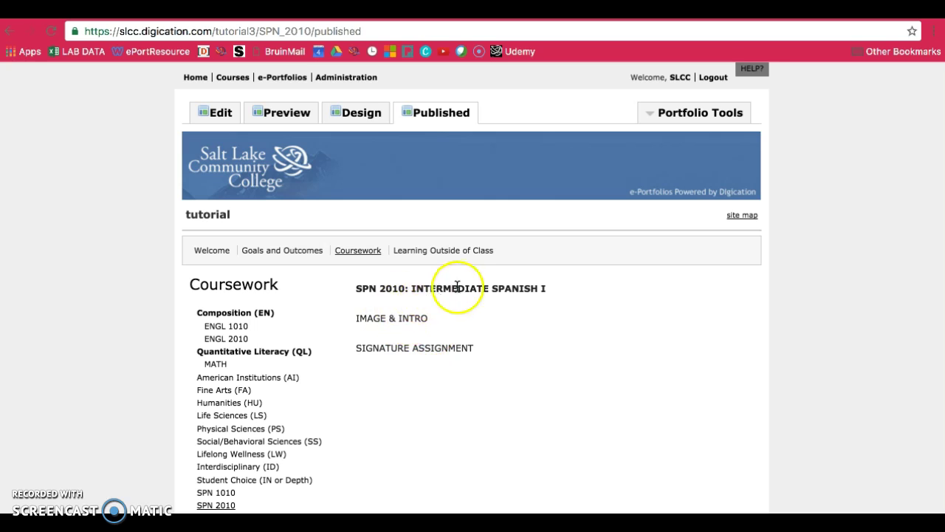
{"action": "left_click_drag", "start_coordinate": [356, 288], "coordinate": [569, 318]}
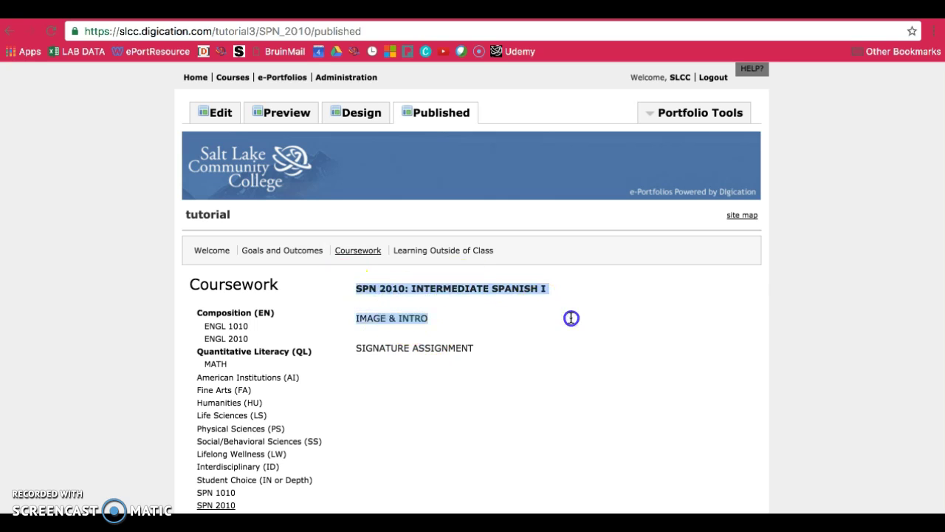
{"action": "left_click", "coordinate": [348, 324]}
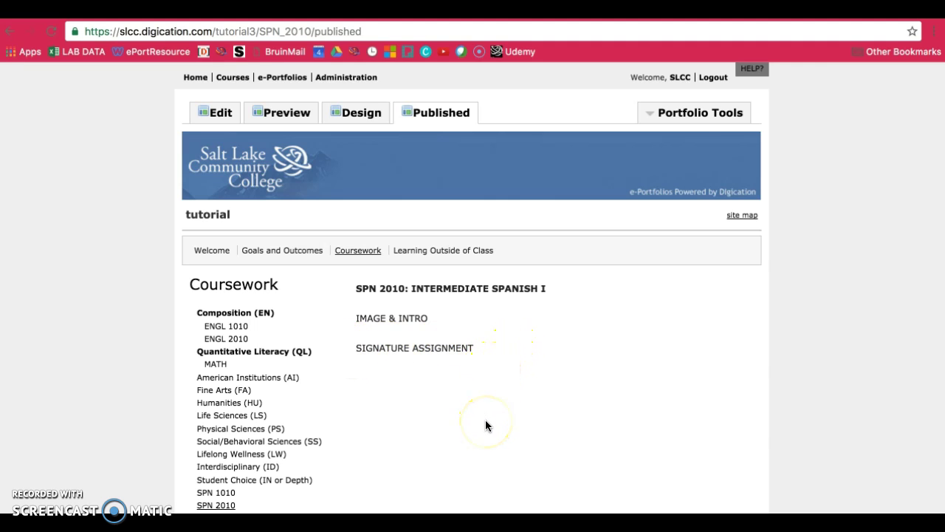
{"action": "left_click", "coordinate": [433, 423]}
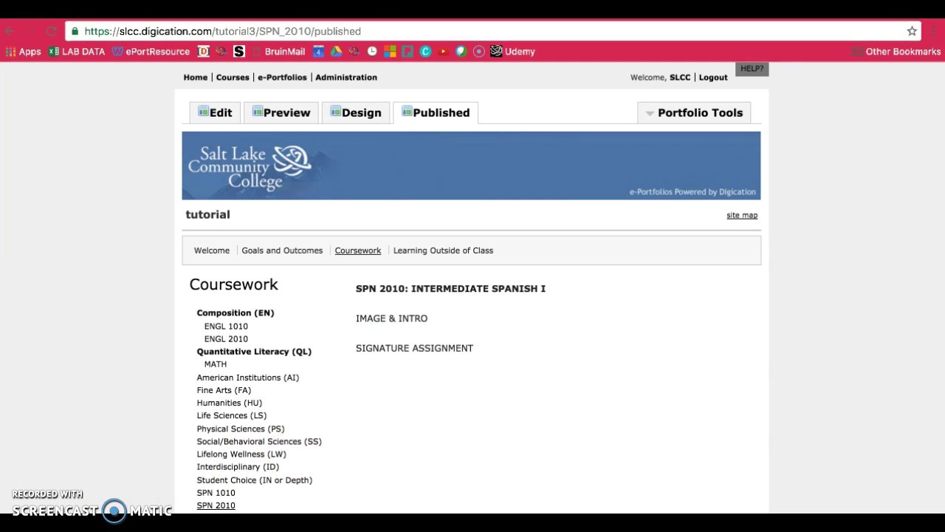